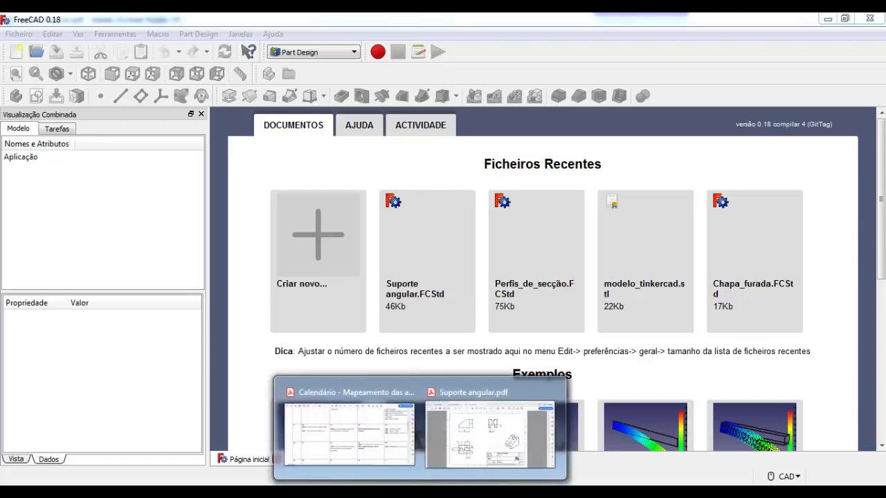
Review the Suporte angular.pdf bracket drawing for reference.
click(493, 430)
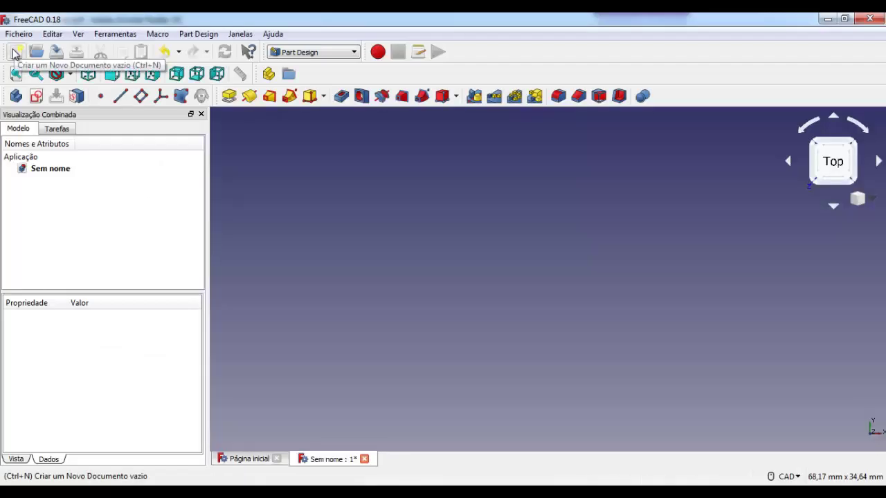
Create a second new document, 'Sem nome1', with an empty sketch on the XY_Plane.
click(16, 55)
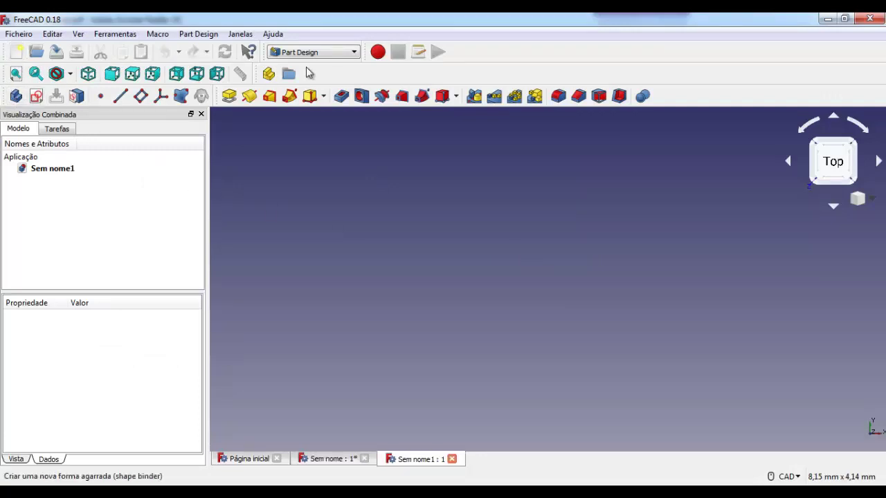
click(36, 96)
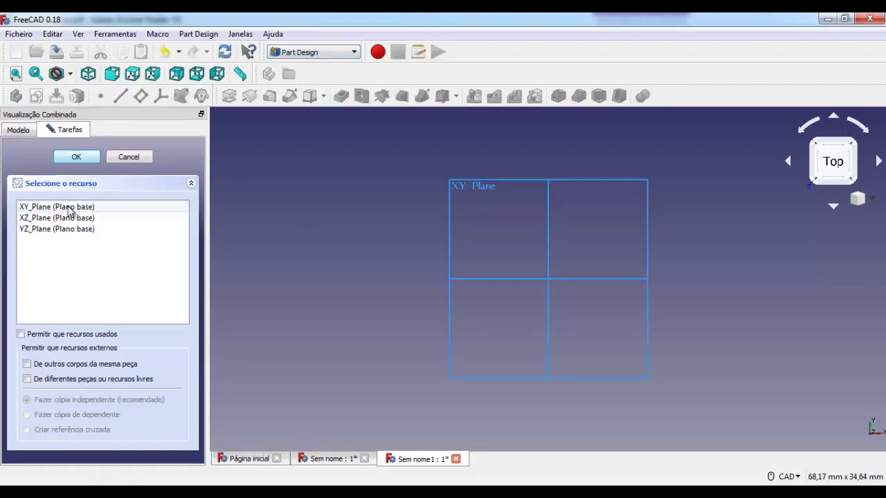
click(72, 207)
click(88, 157)
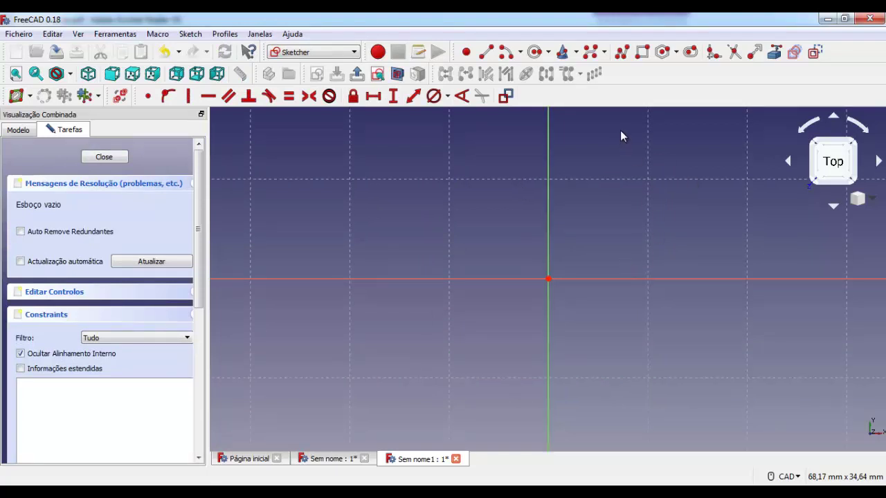
Draw a closed five-corner polyline profile with a vertical left side and slanted upper edge.
click(622, 51)
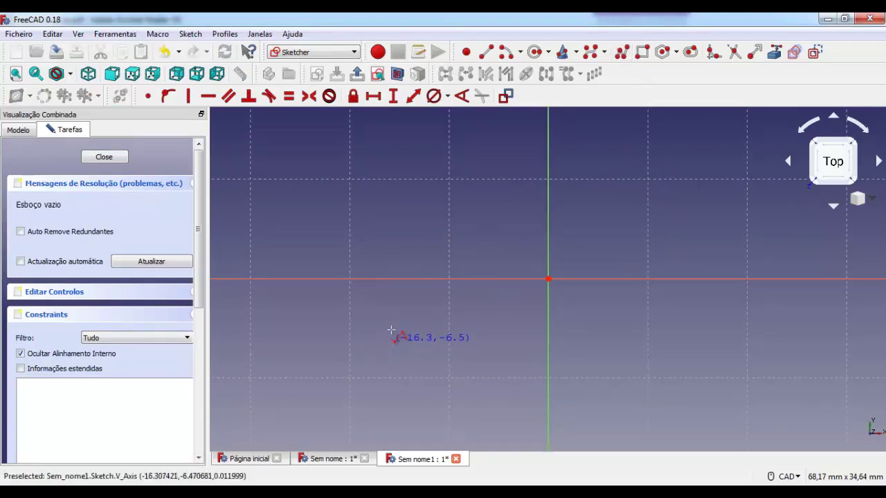
click(392, 330)
click(392, 256)
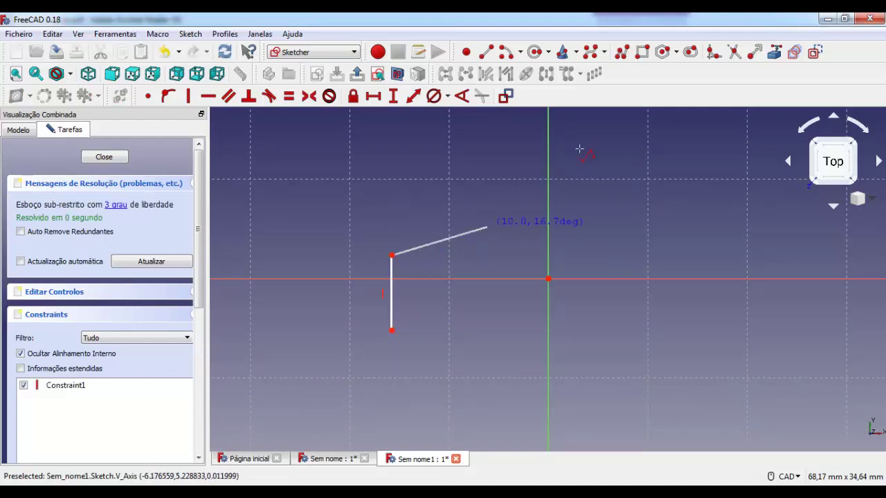
click(643, 124)
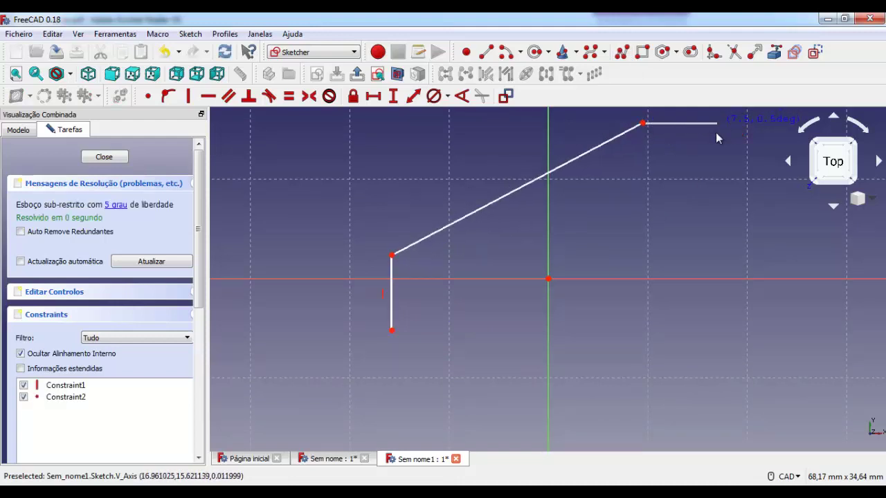
click(716, 133)
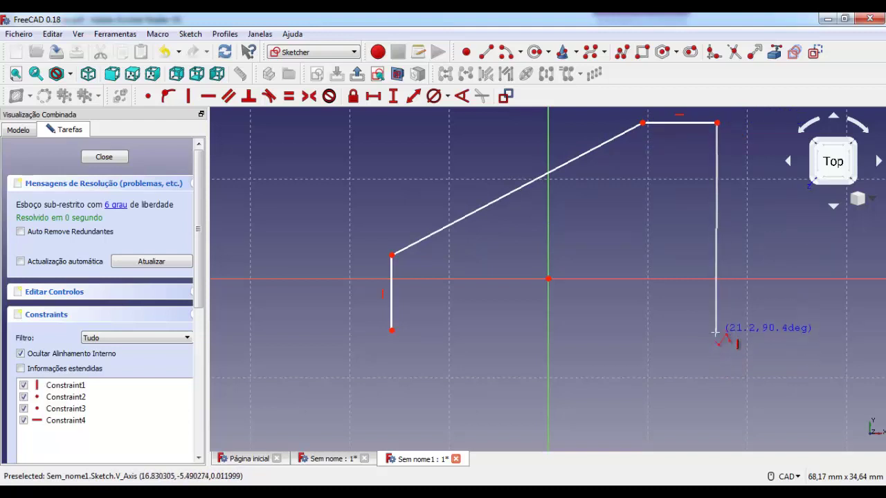
click(716, 333)
click(392, 331)
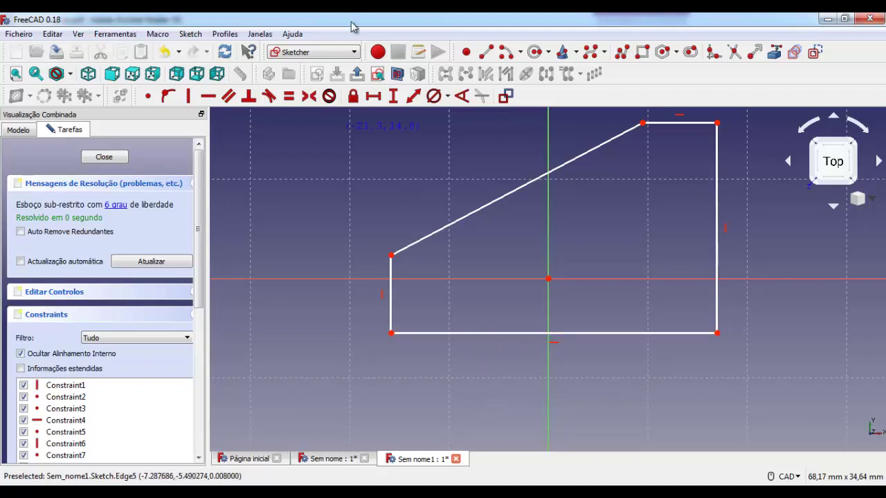
click(373, 96)
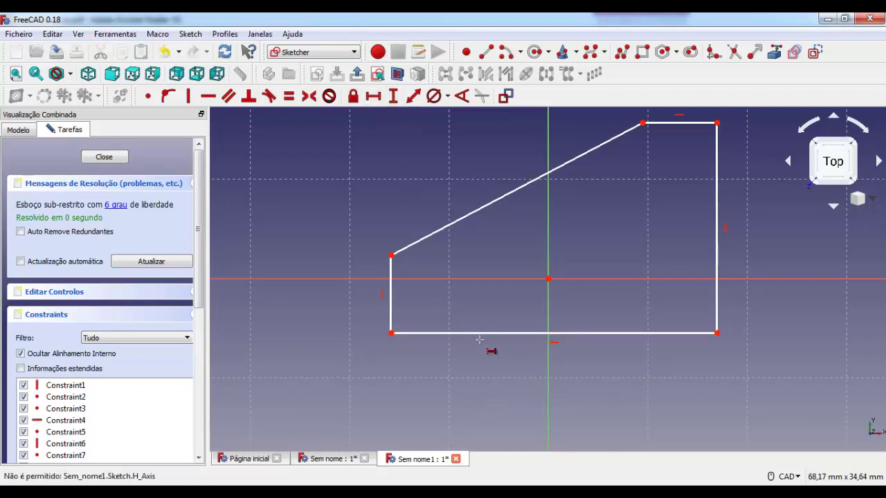
Constrain the bottom edge to 40 mm and the top edge to 10 mm horizontally.
click(489, 334)
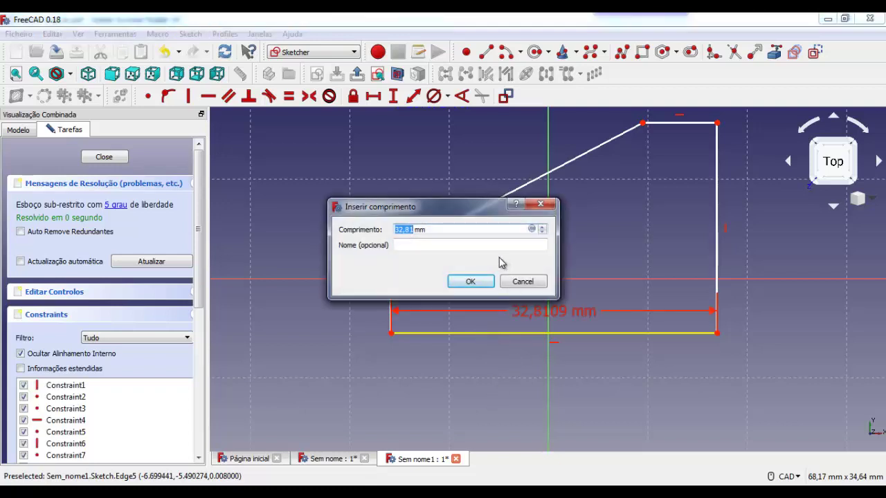
text(40)
key(Return)
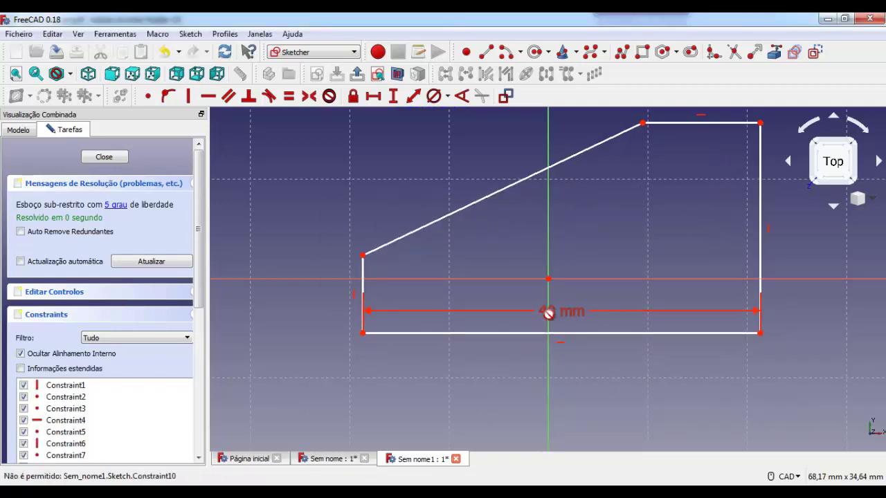
click(679, 125)
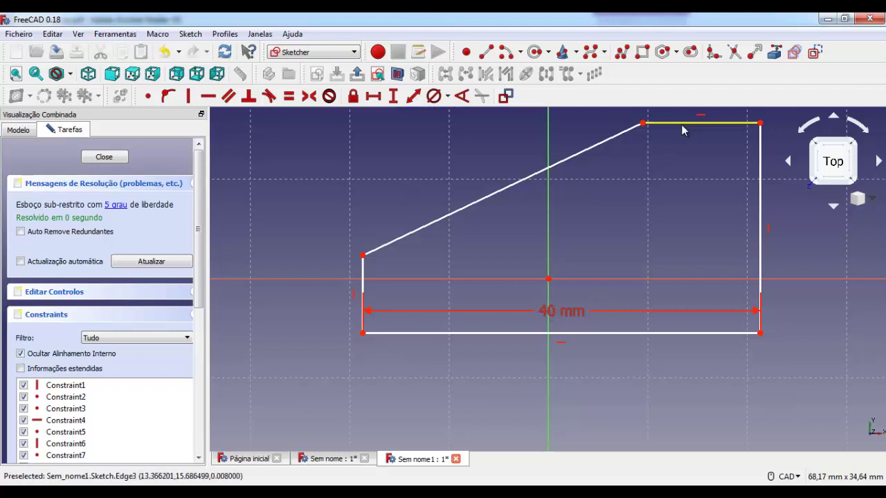
key(shift+h)
text(1)
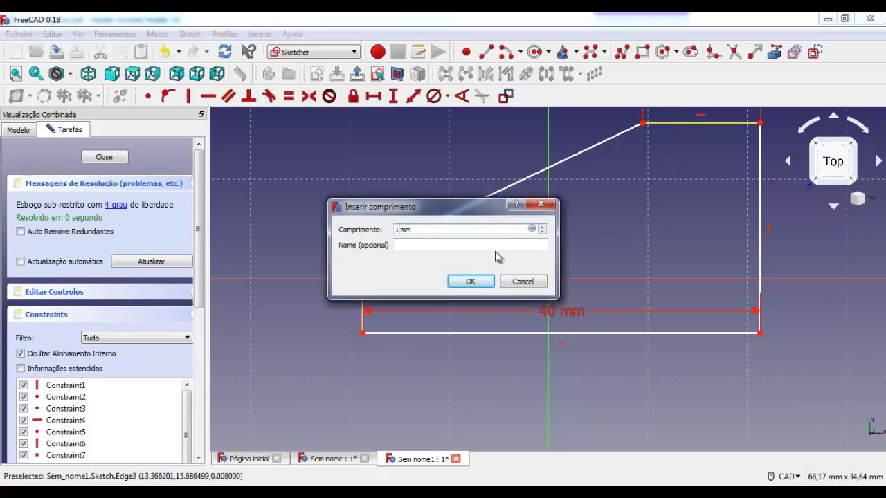
text(0)
key(Return)
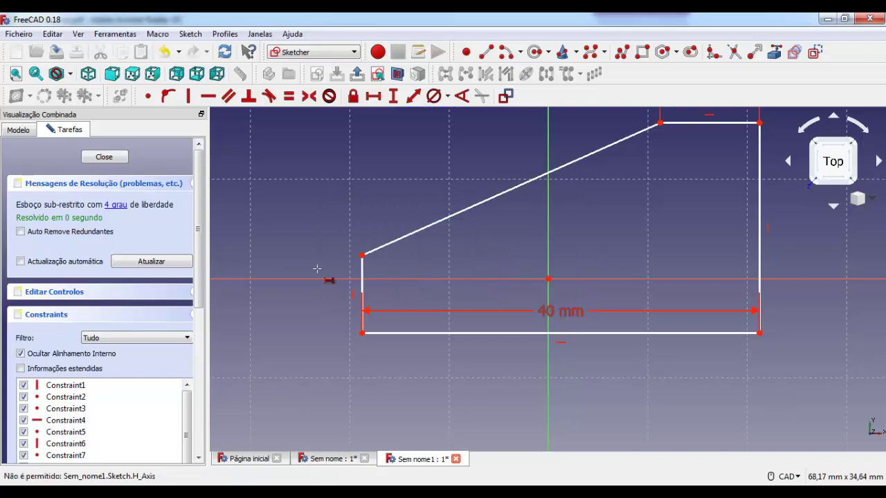
Constrain the left side to 10 mm and the right side to 30 mm vertically.
click(393, 99)
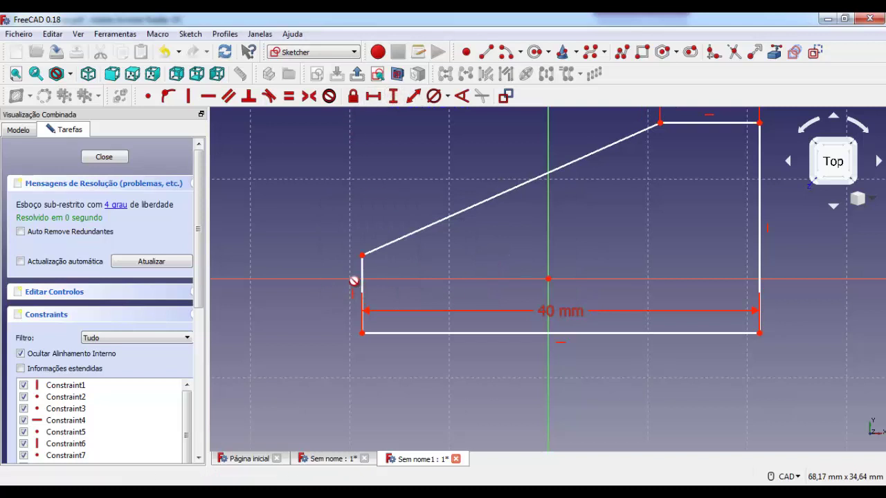
click(362, 290)
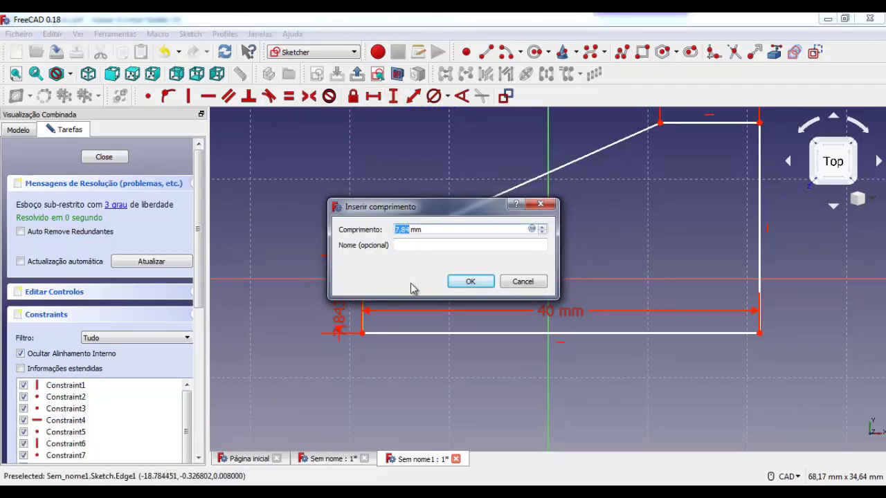
text(10)
key(Return)
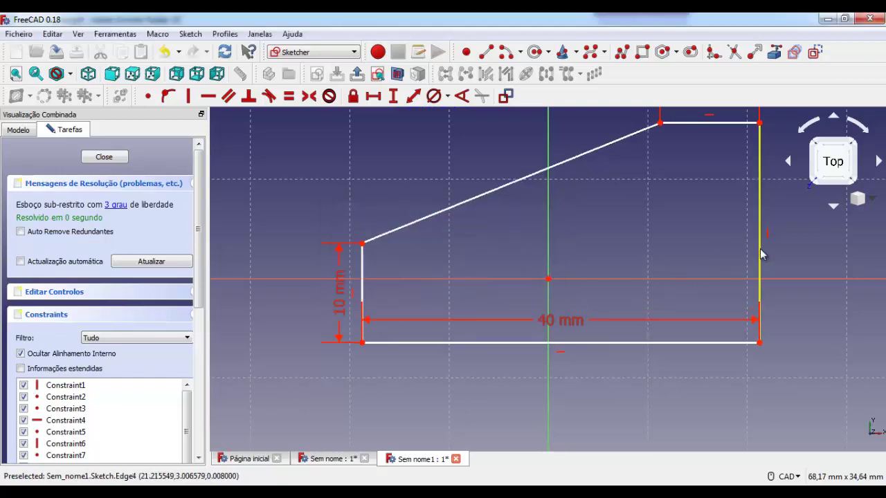
click(761, 255)
text(30)
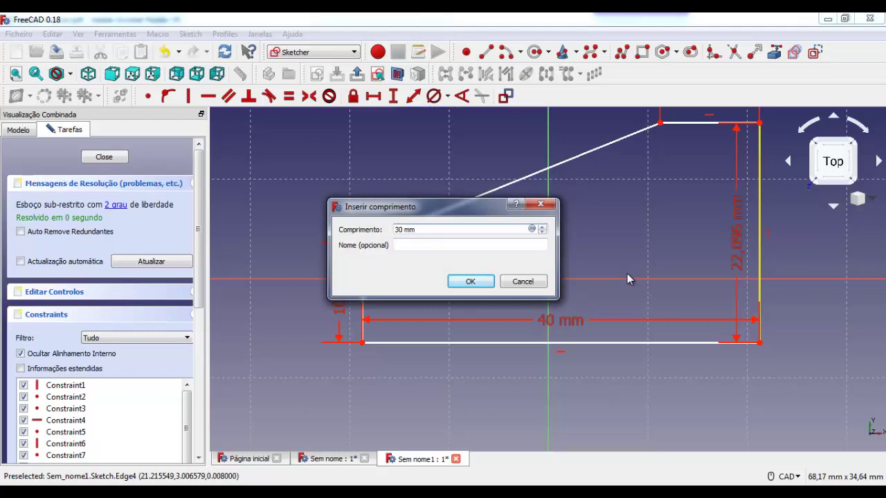
key(Return)
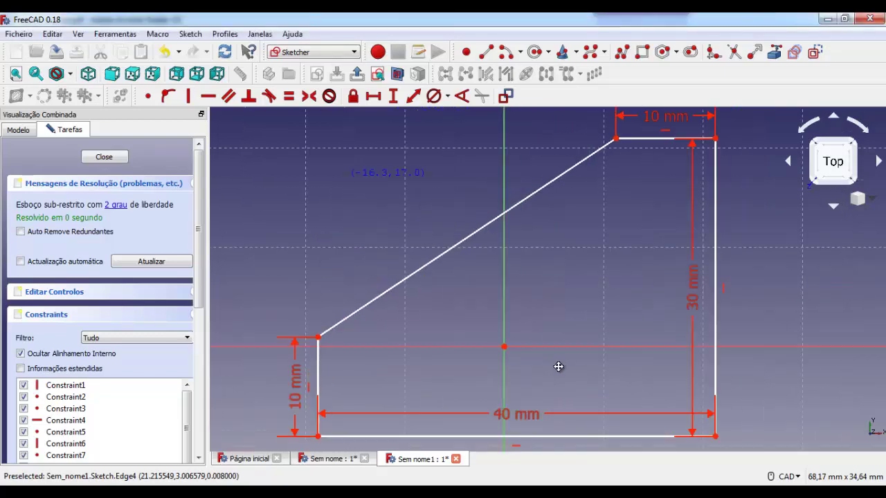
middle_drag(626, 273, 560, 332)
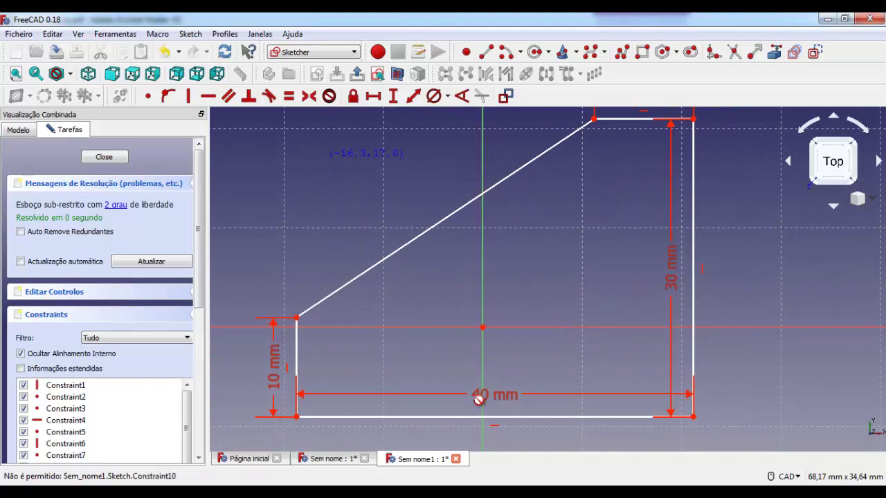
click(296, 418)
key(shift+i)
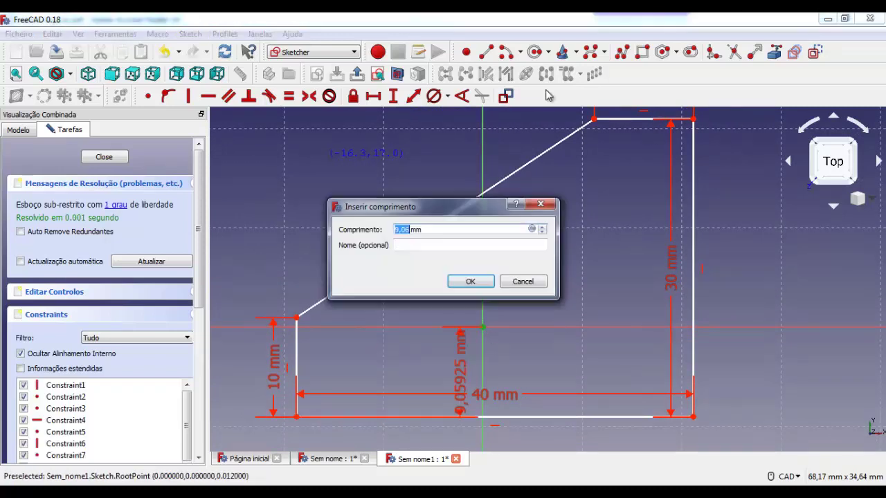
click(522, 281)
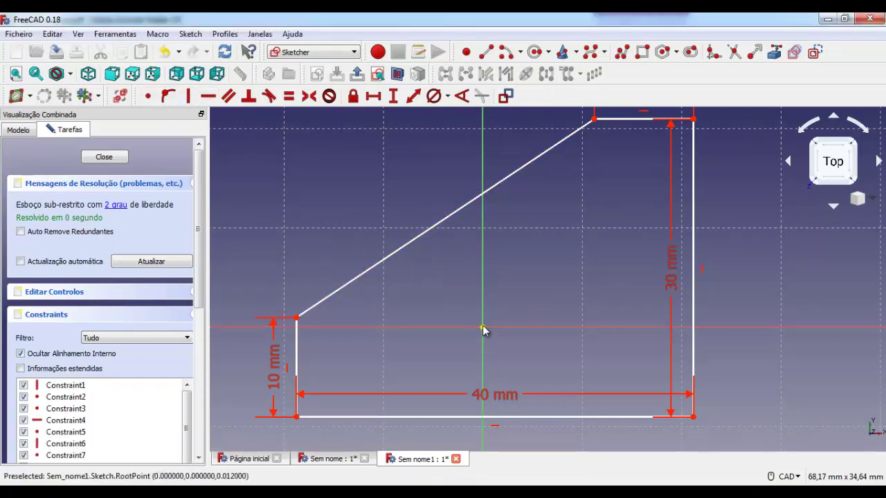
Make the outline's bottom-left corner coincident with the sketch origin.
click(296, 416)
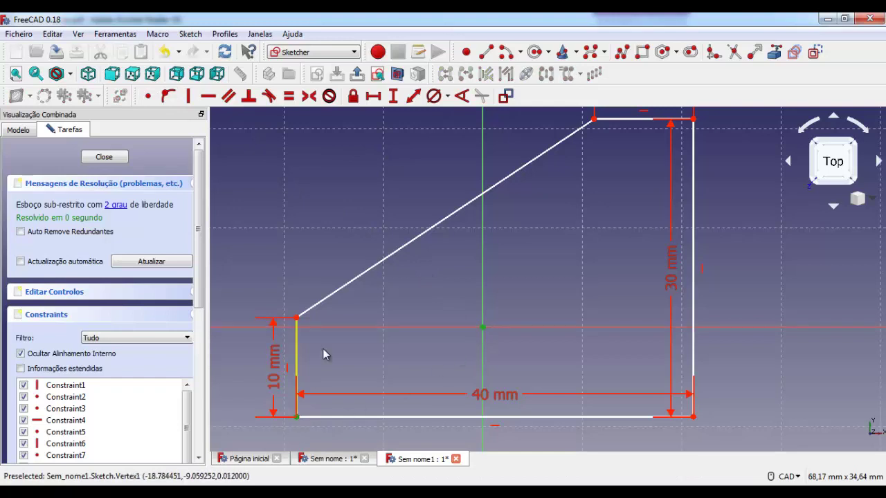
click(147, 97)
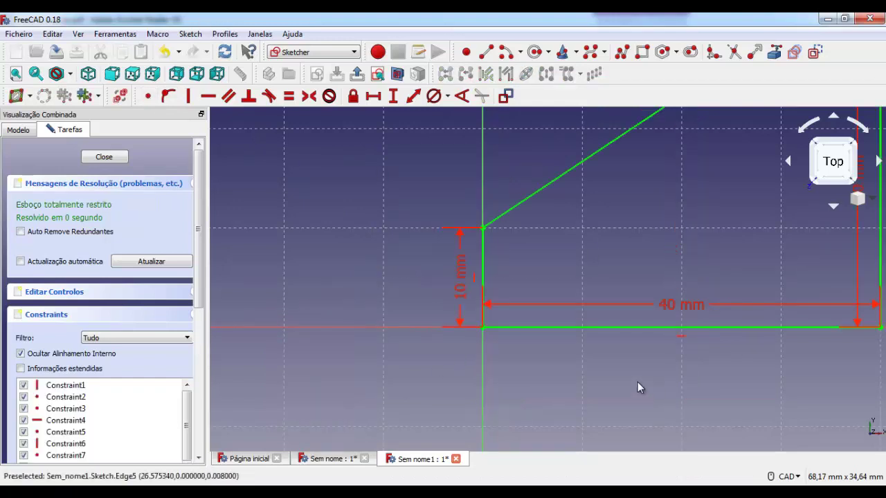
middle_drag(572, 382, 504, 384)
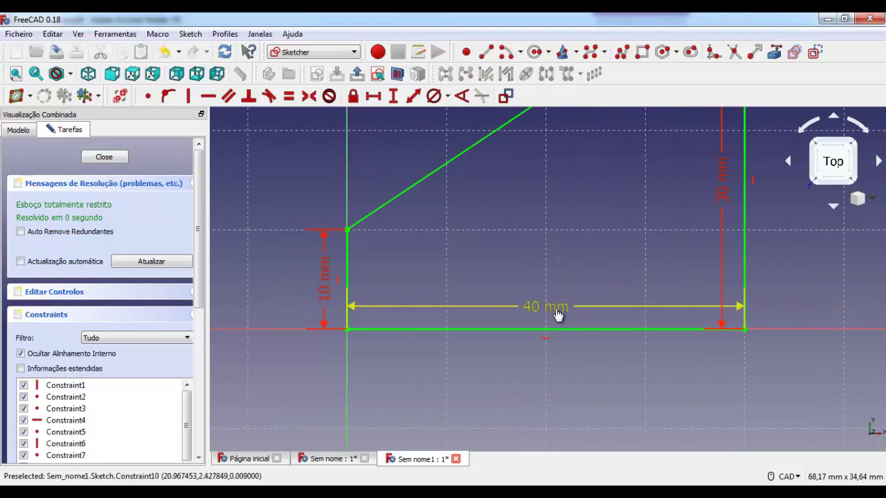
Move the 40, 30 and 10 mm dimension labels clear of the outline and close the sketch.
drag(560, 306, 561, 377)
scroll(462, 239, down, 4)
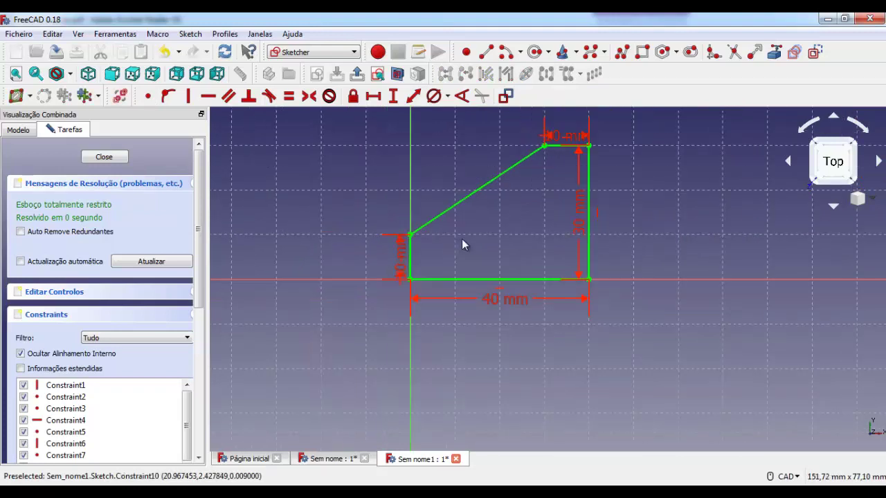
scroll(463, 239, up, 2)
mouse_move(659, 224)
mouse_down()
mouse_move(696, 204)
mouse_move(686, 205)
mouse_up()
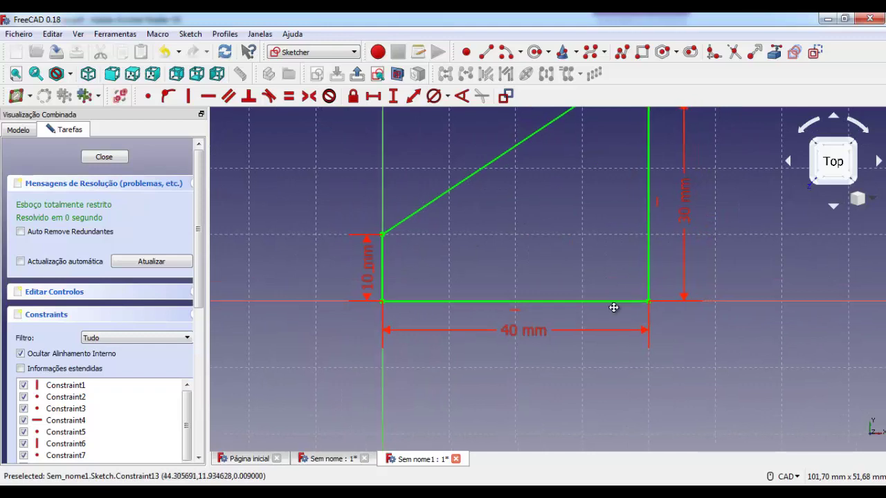
middle_drag(613, 307, 570, 374)
drag(575, 157, 574, 139)
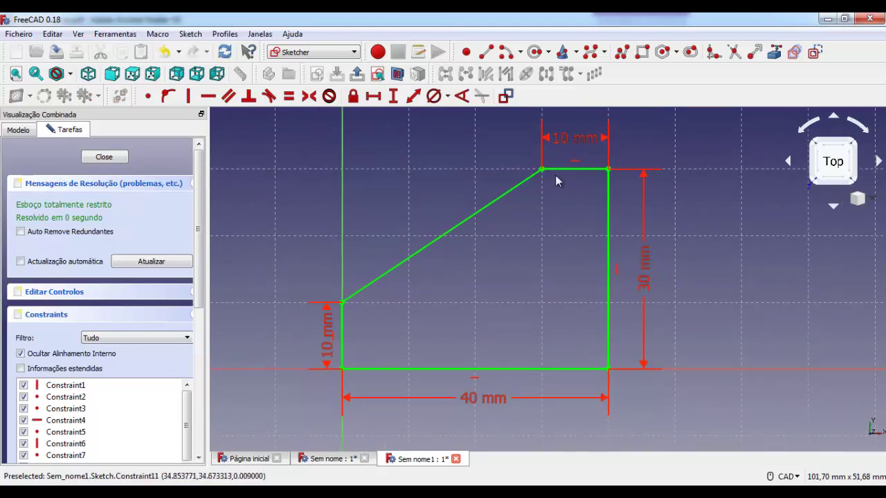
click(104, 158)
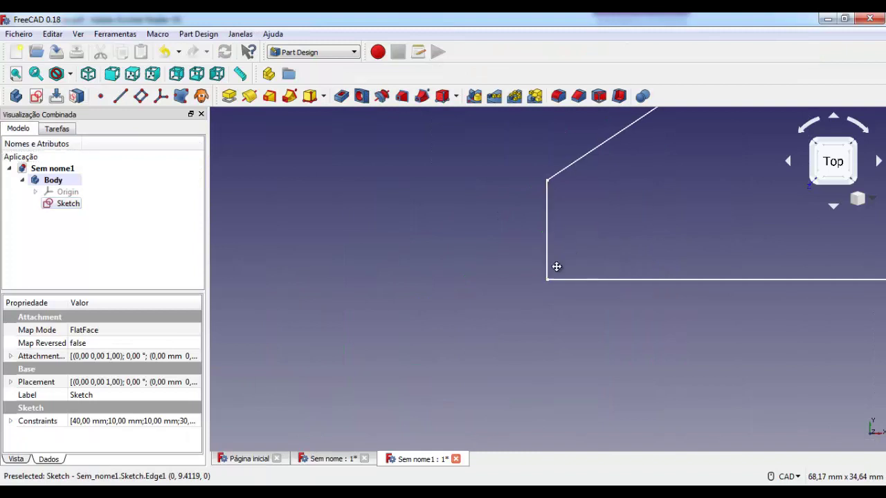
Pad the bracket sketch 30 mm into a solid, viewed in isometric.
middle_drag(557, 266, 351, 384)
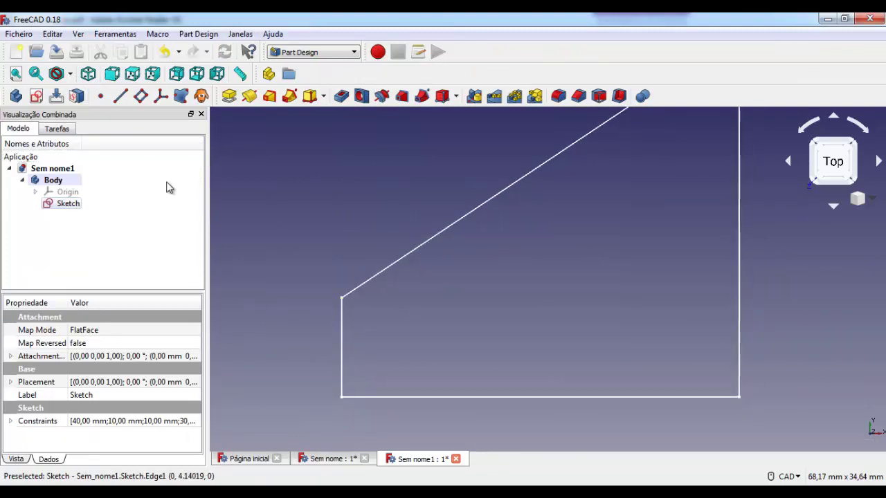
click(229, 97)
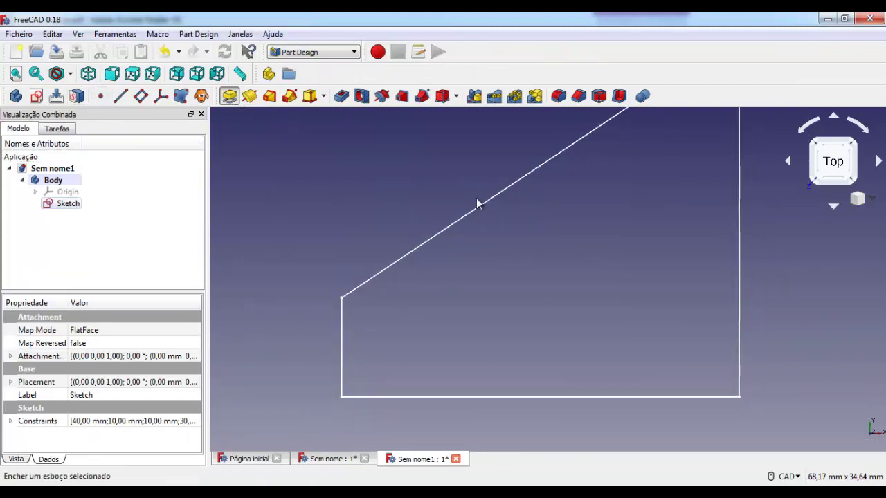
click(856, 144)
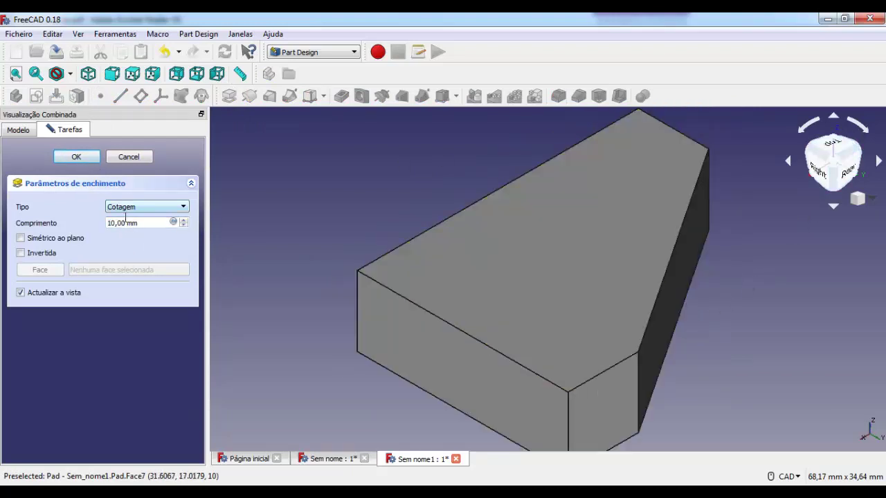
drag(127, 223, 97, 223)
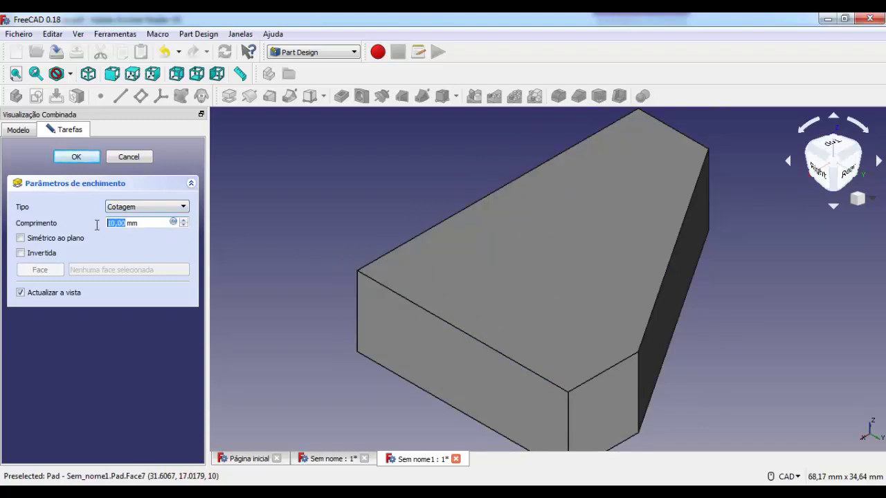
text(100)
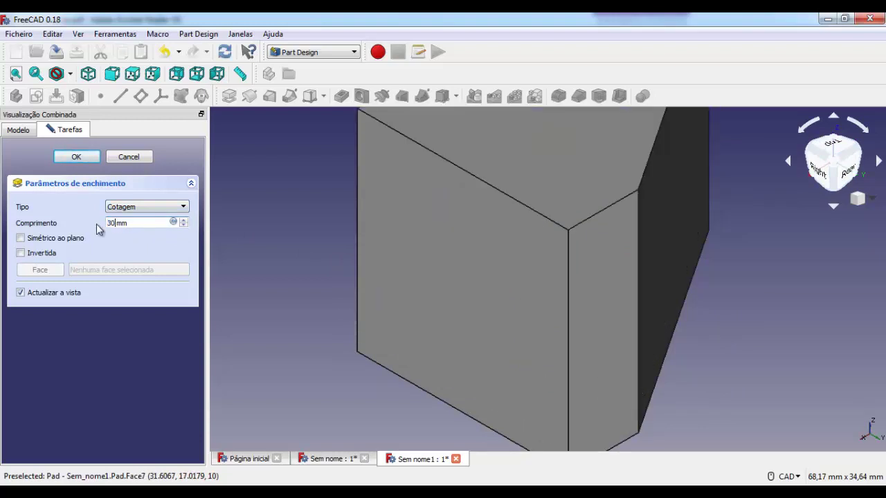
key(Return)
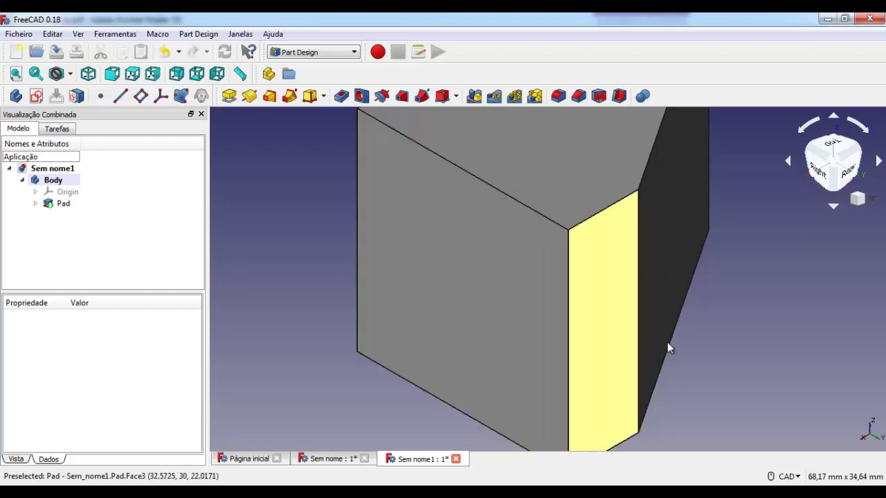
scroll(339, 207, down, 4)
scroll(341, 211, up, 1)
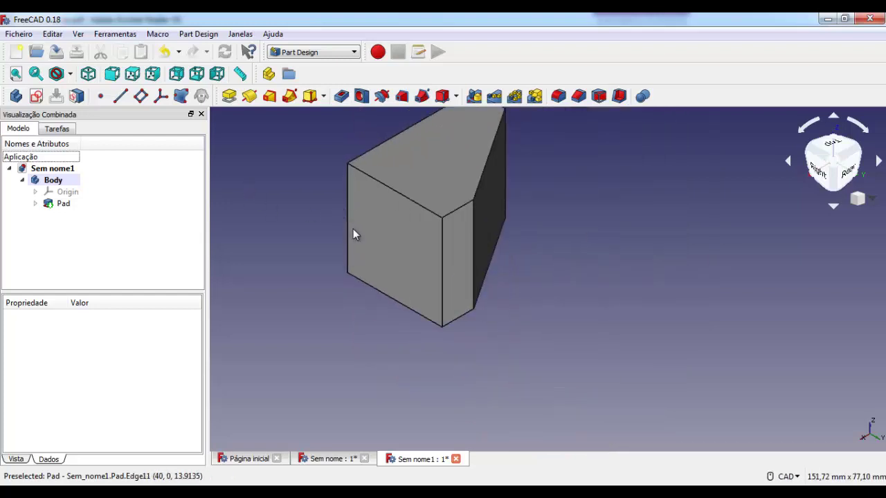
mouse_move(272, 257)
middle_down()
mouse_move(330, 333)
mouse_move(340, 323)
middle_up()
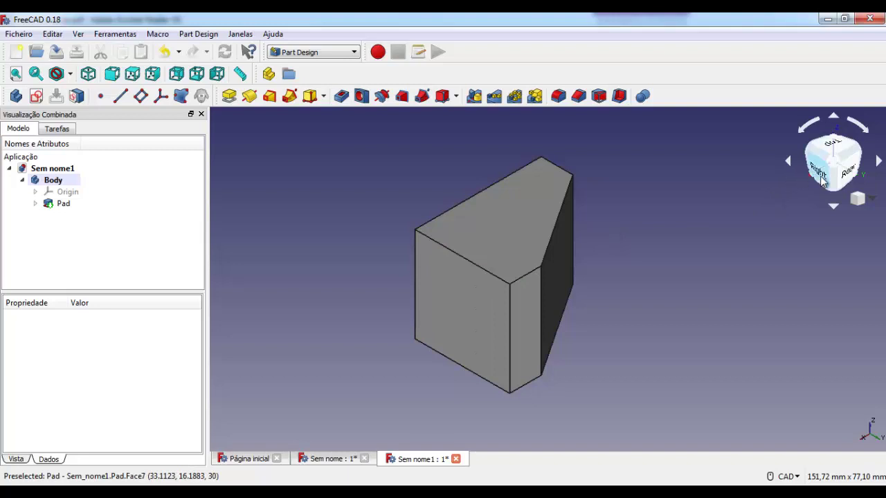
Switch the navigation style to Blender and orbit around the solid.
click(797, 477)
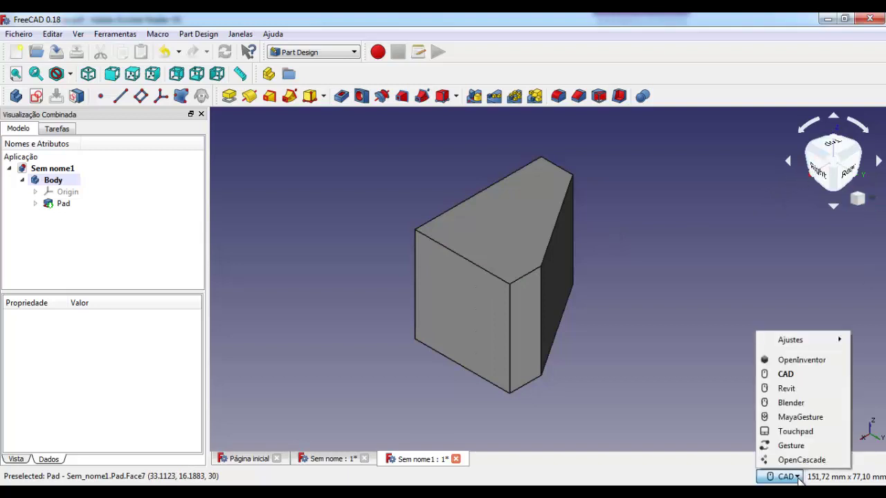
click(796, 407)
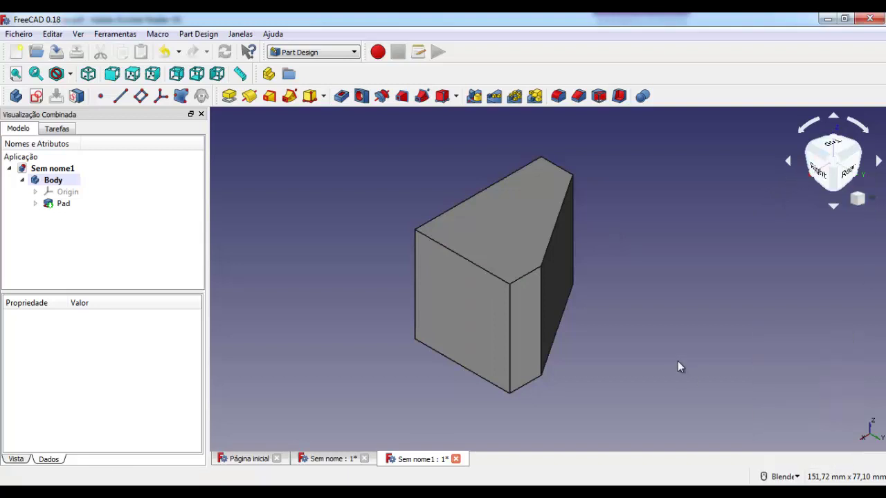
mouse_move(688, 337)
middle_down()
mouse_move(815, 294)
mouse_move(781, 245)
mouse_move(876, 275)
mouse_move(874, 253)
mouse_move(771, 311)
mouse_move(801, 312)
mouse_move(821, 286)
middle_up()
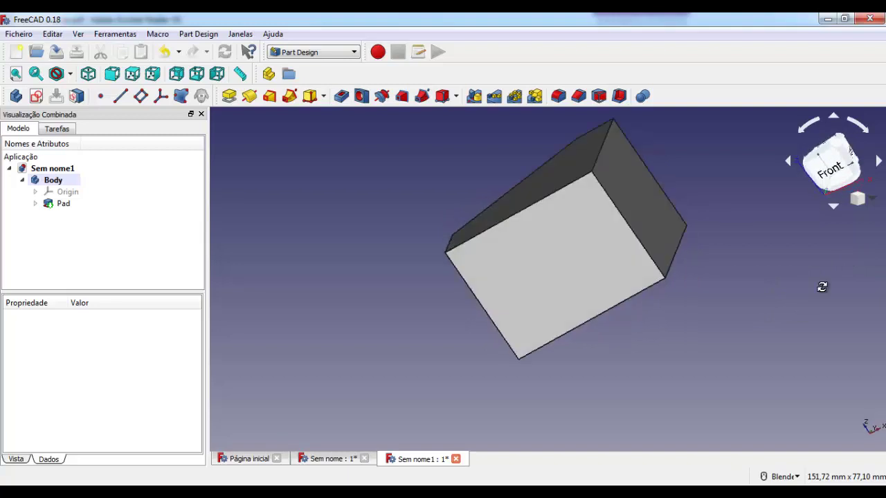
Start a new sketch on the pad's front face and bring up the Suporte angular drawing.
click(553, 301)
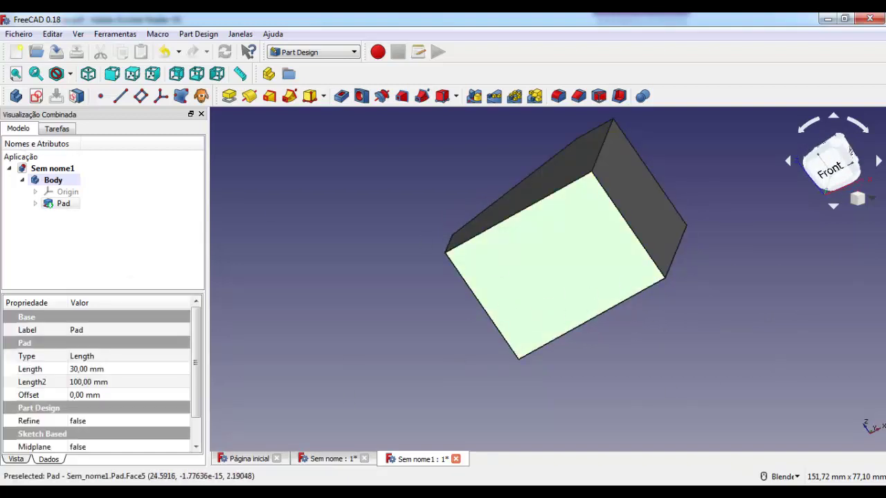
click(36, 95)
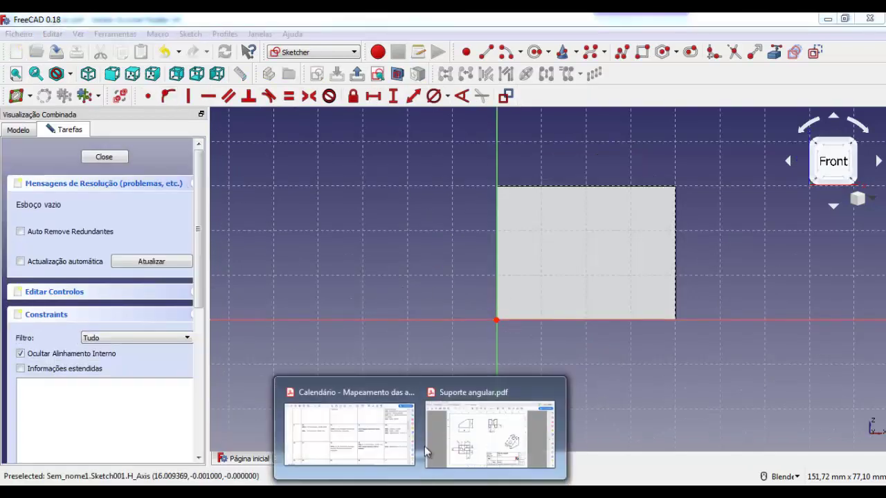
click(480, 447)
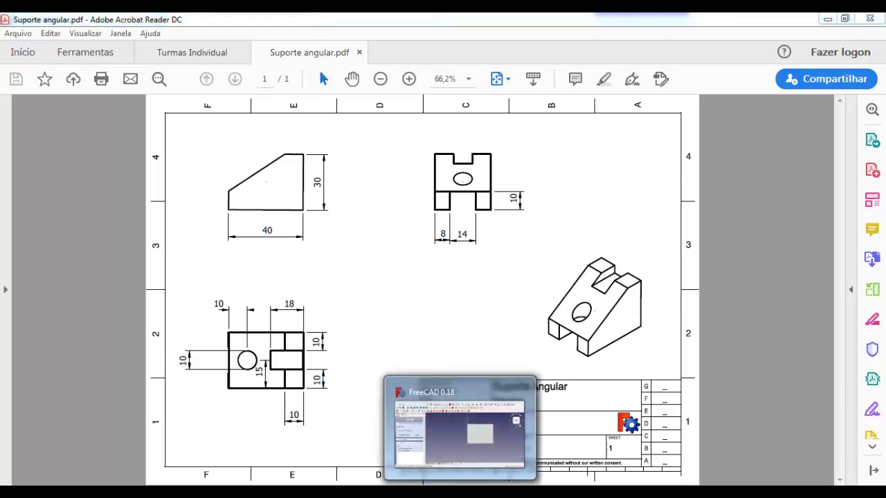
click(460, 436)
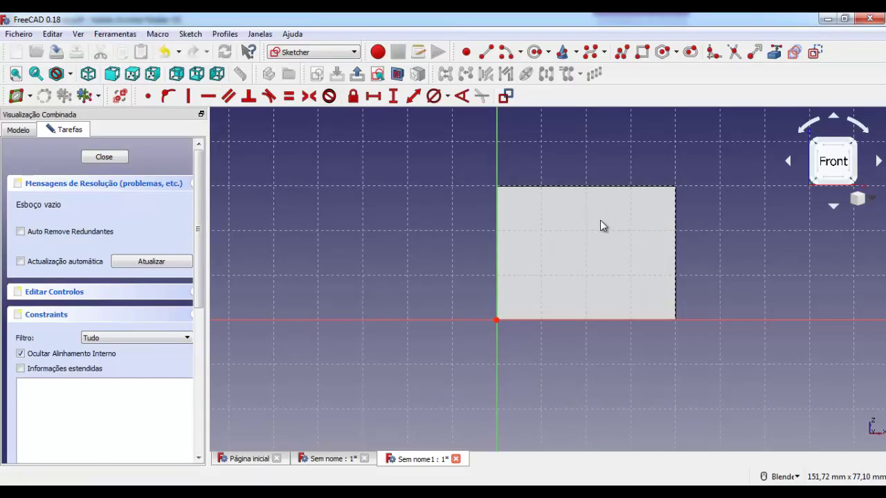
Draw a circle on the face and give it a 10 mm diameter.
click(836, 142)
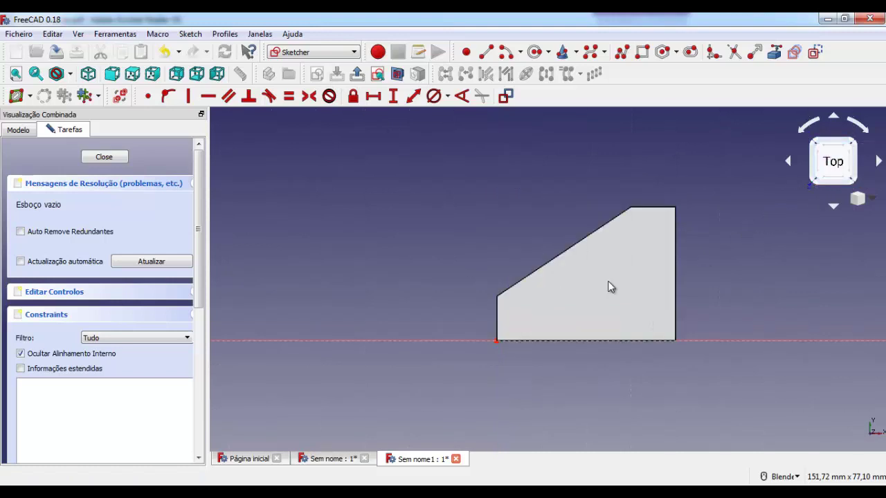
click(835, 185)
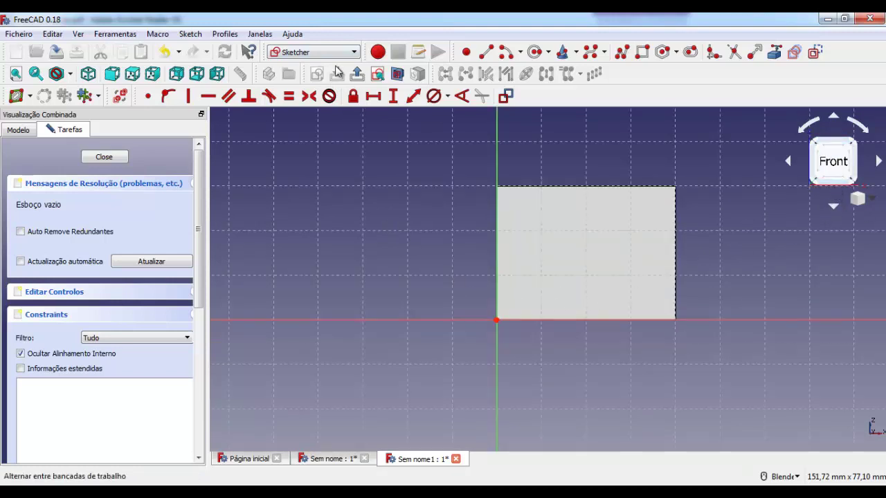
click(536, 53)
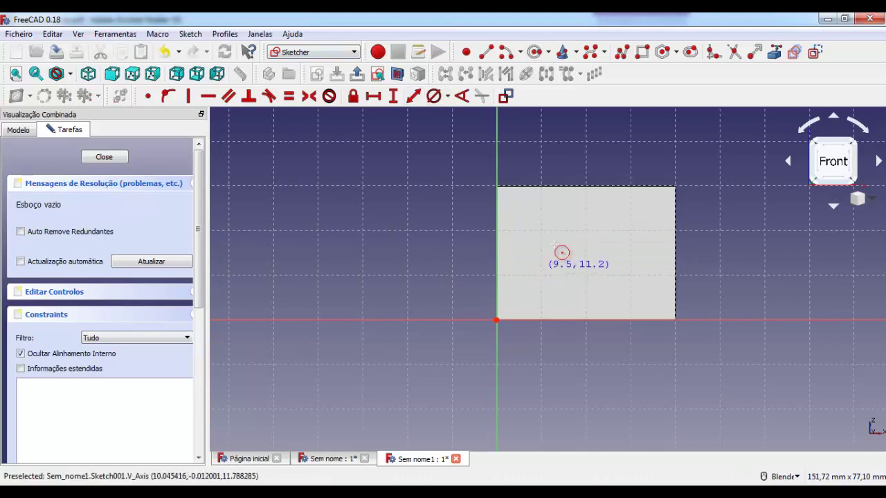
click(550, 256)
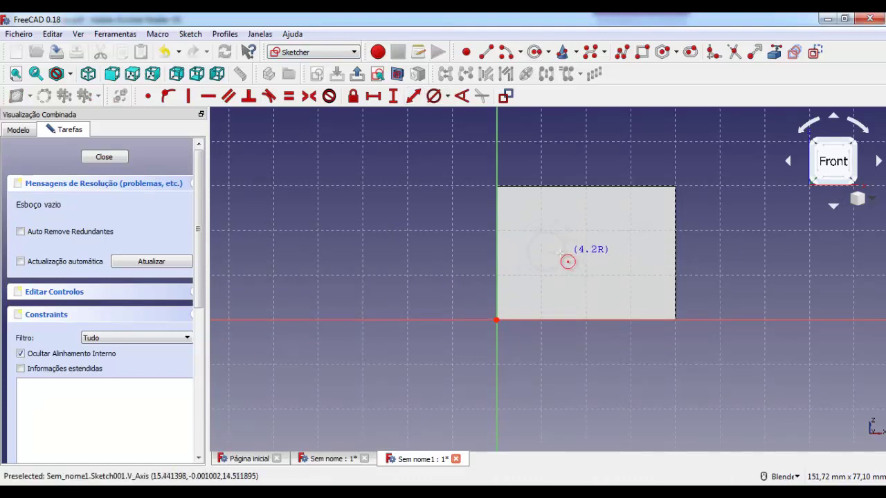
click(567, 258)
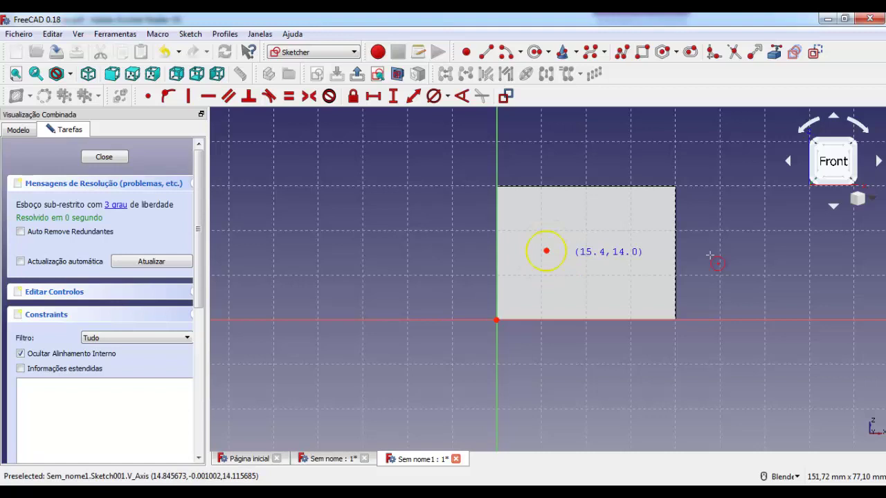
right_click(756, 299)
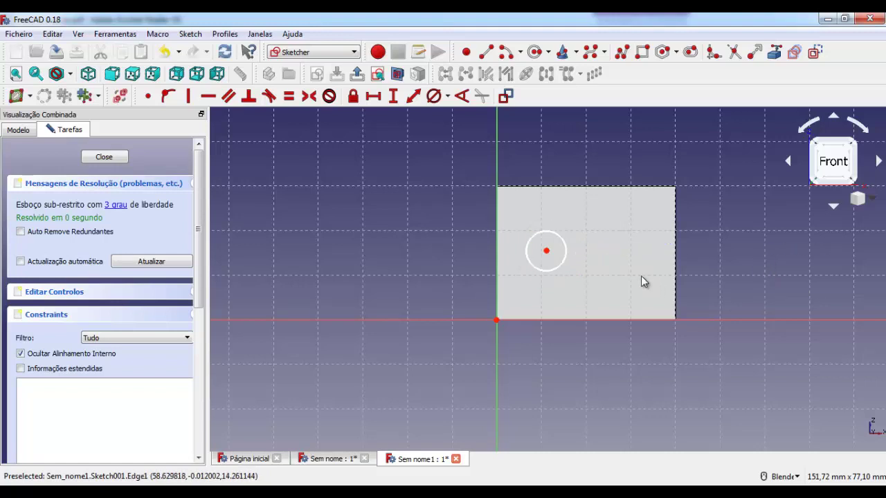
click(560, 237)
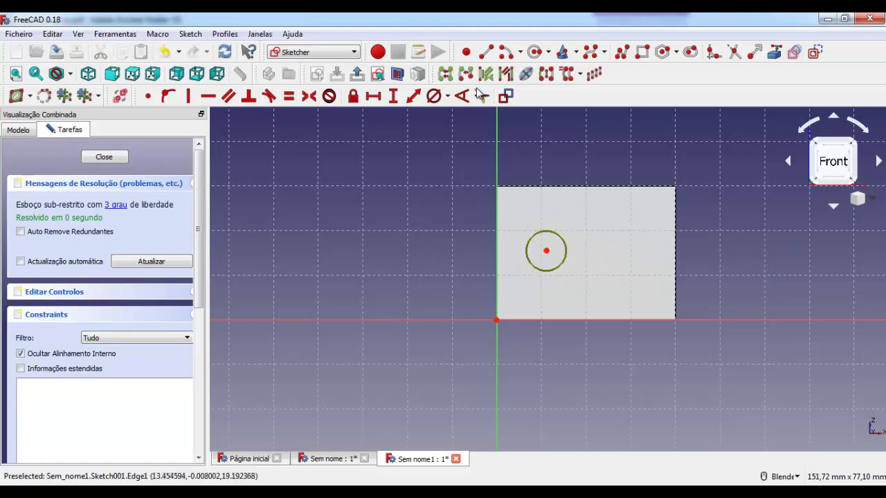
click(436, 99)
text(1)
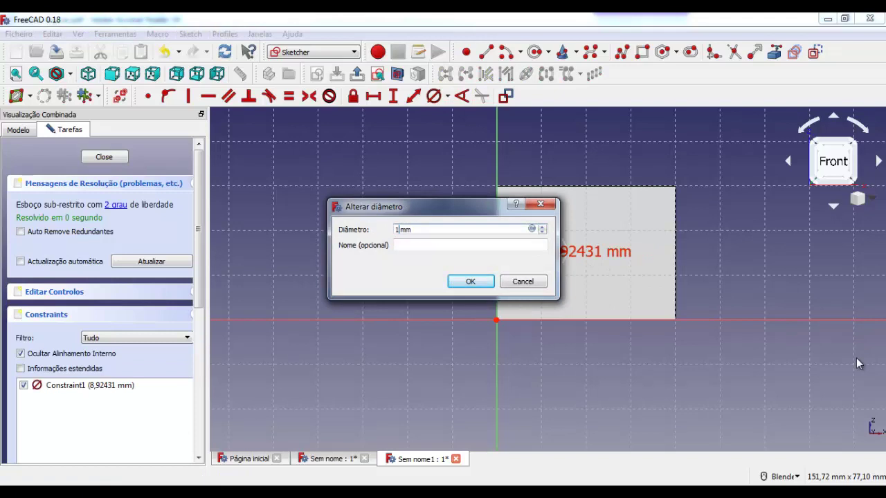
text(0)
key(Return)
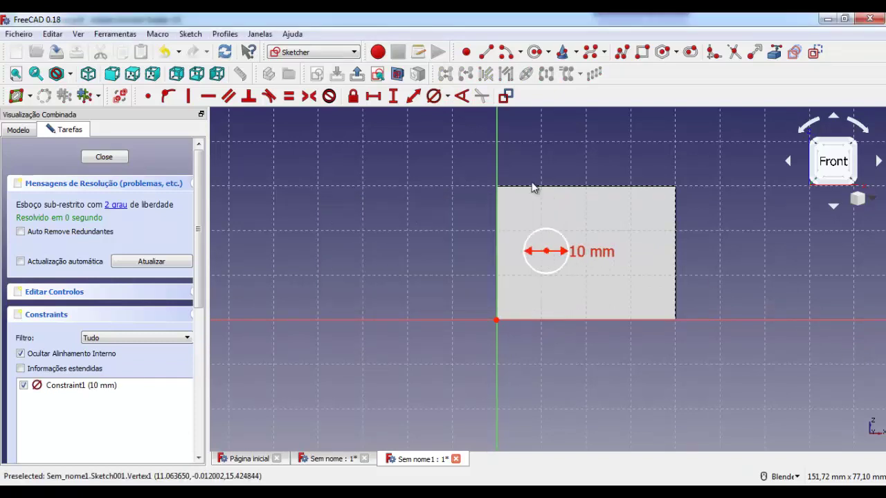
Place the circle's centre 15 mm up and 10 mm across from the origin, labels moved outside.
click(547, 251)
click(496, 320)
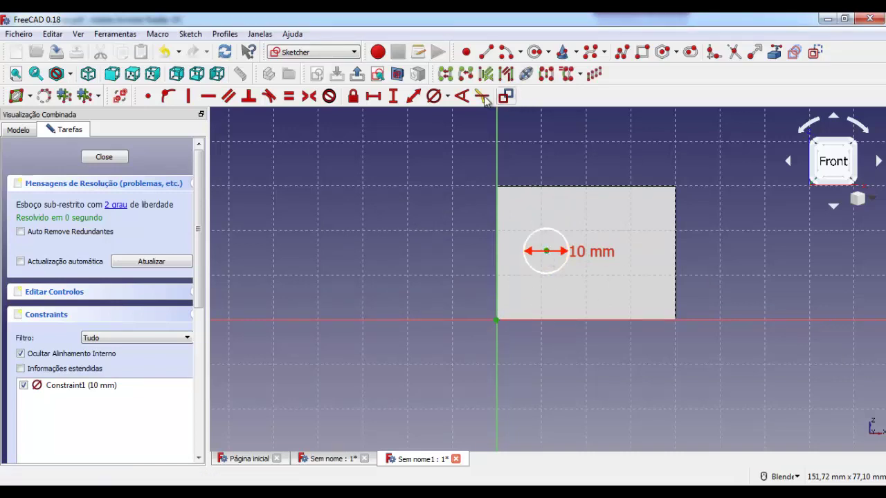
click(393, 98)
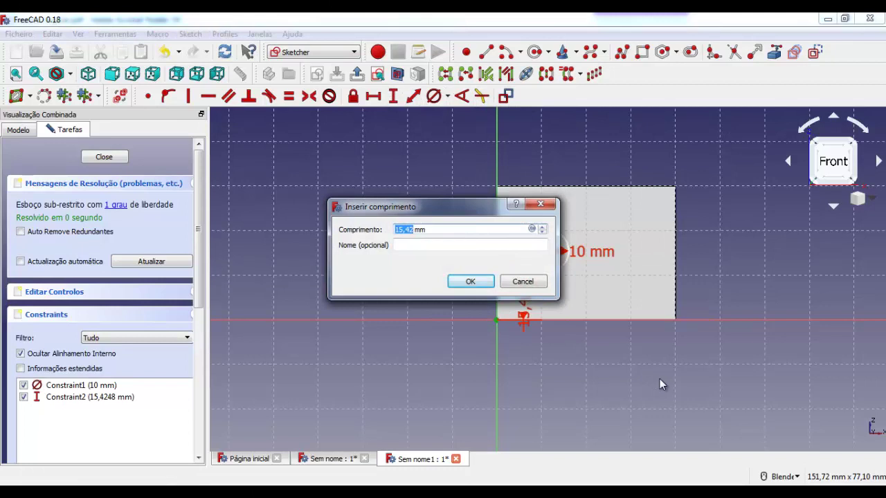
text(15)
key(Return)
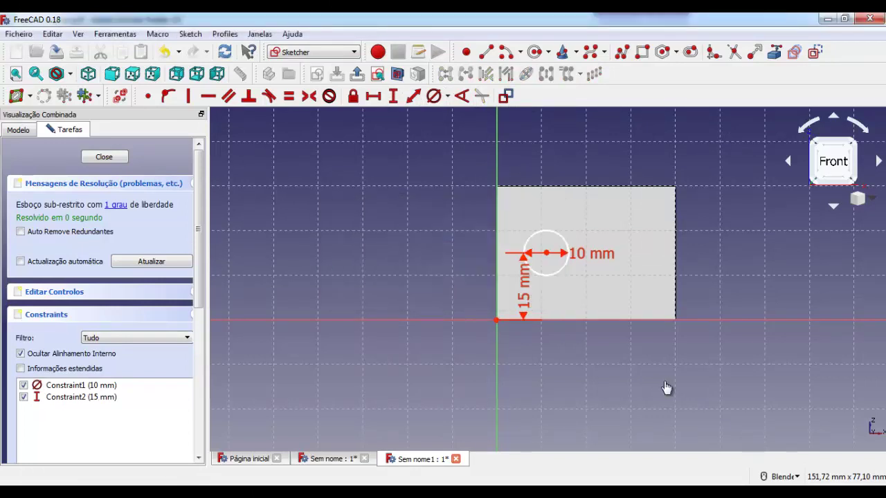
key(shift+h)
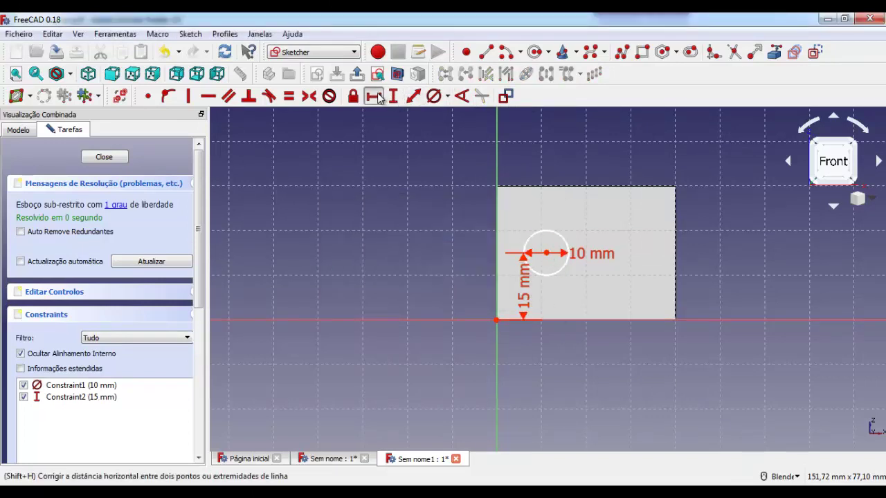
click(545, 254)
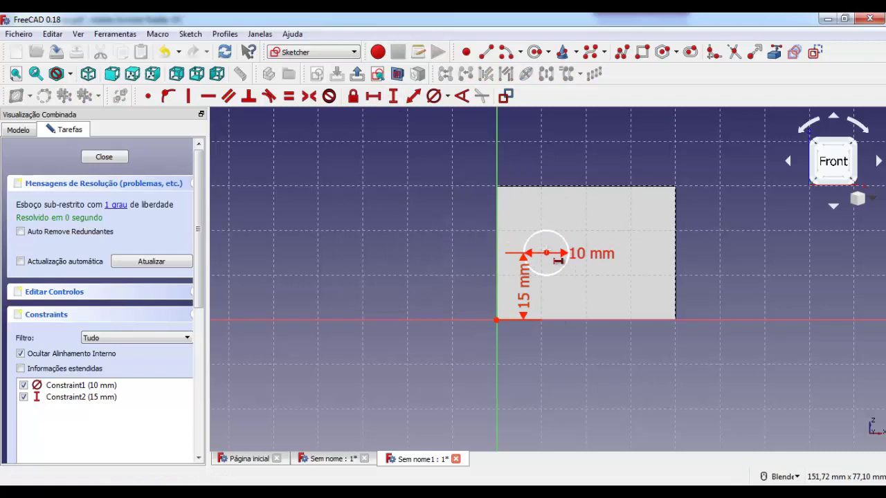
click(497, 320)
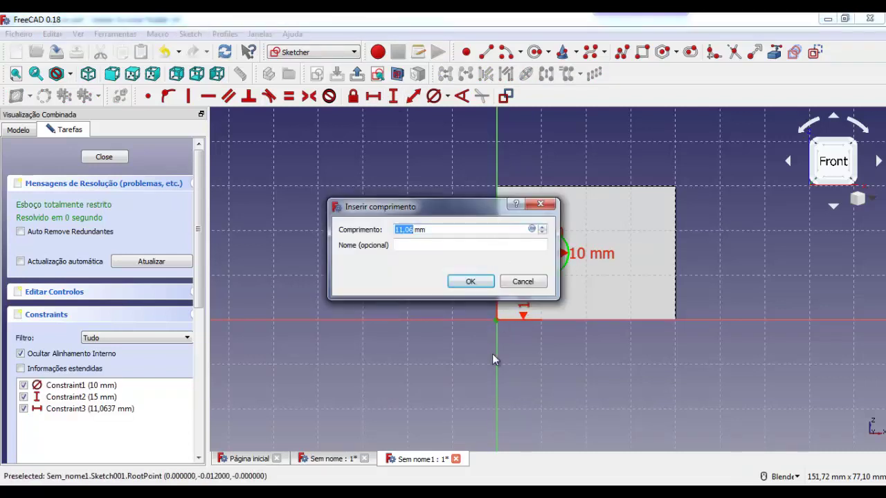
text(10)
key(Return)
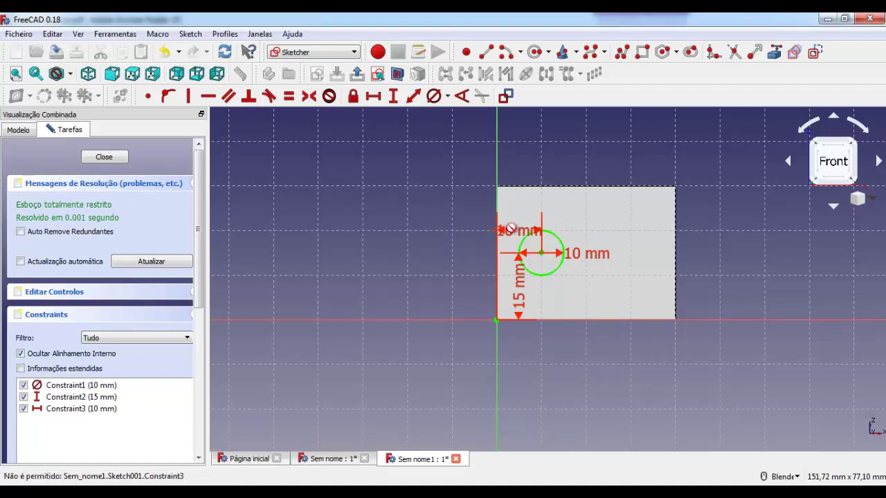
drag(510, 229, 586, 156)
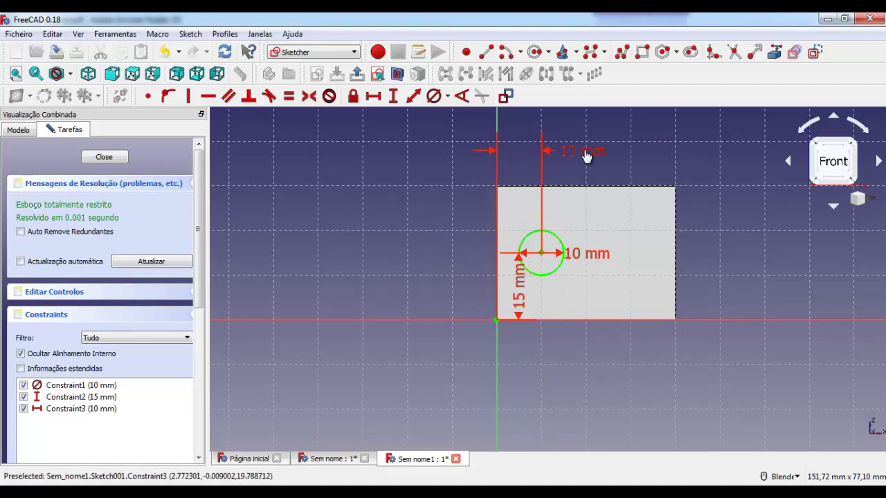
mouse_move(521, 296)
mouse_down()
mouse_move(436, 303)
mouse_move(459, 292)
mouse_up()
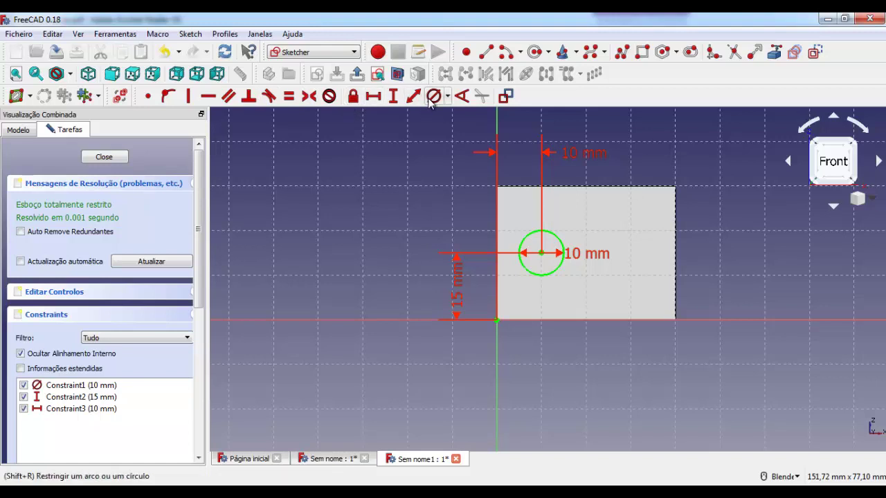
Close the sketch and cut the circle as a 'Através de todos' pocket.
click(99, 159)
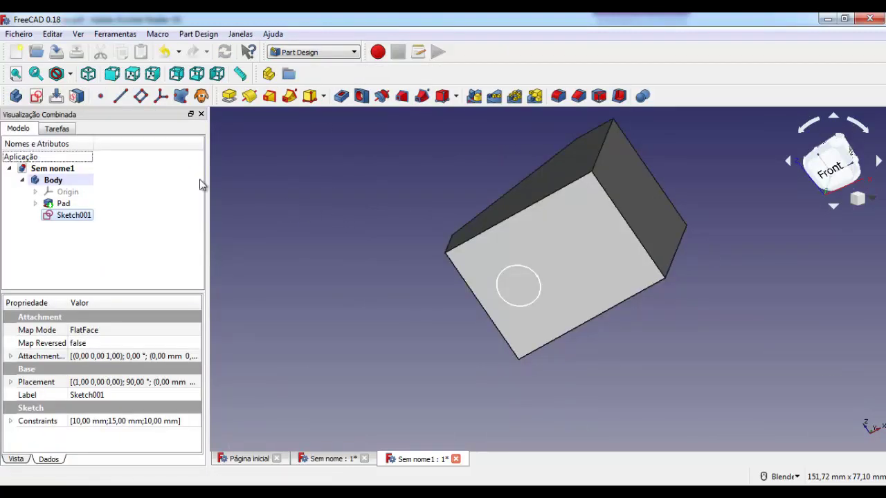
click(341, 97)
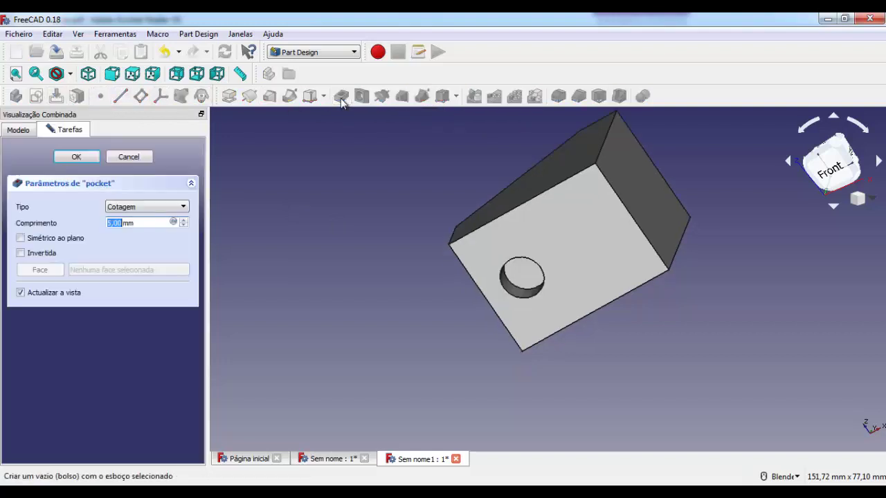
click(147, 207)
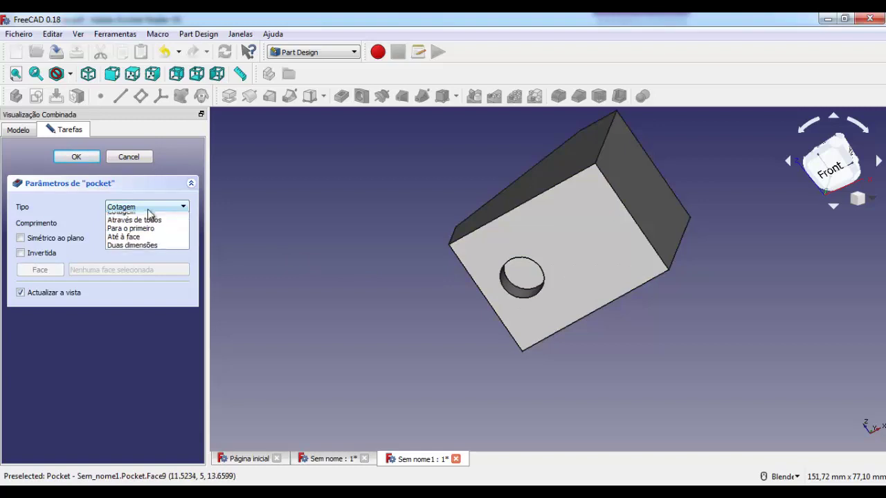
click(135, 225)
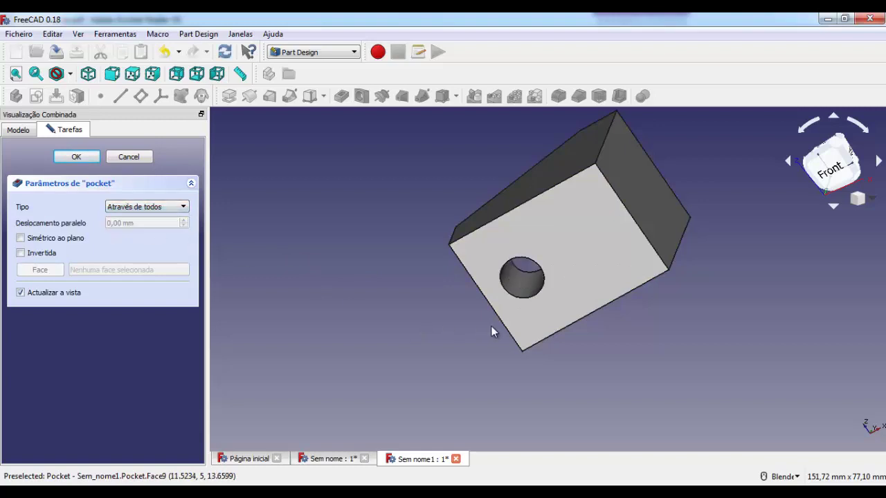
click(78, 157)
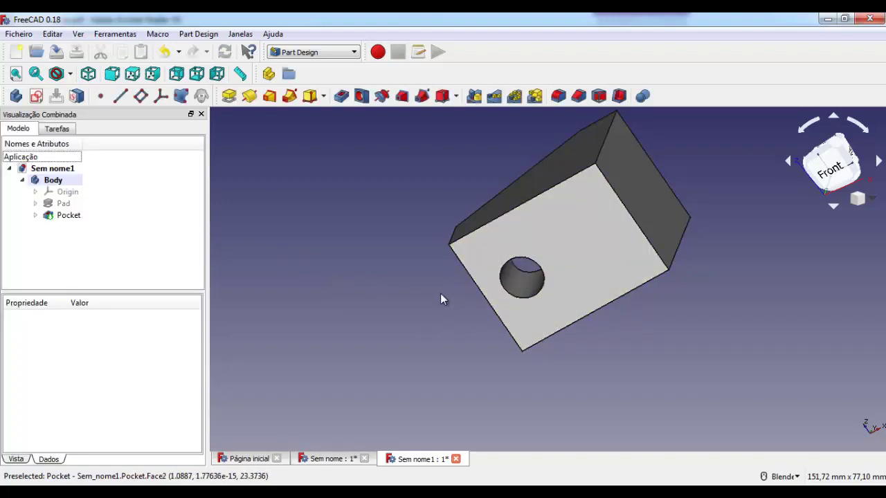
Orbit to the block's side, check the drawing, and select the narrow side face.
mouse_move(419, 302)
middle_down()
mouse_move(457, 358)
mouse_move(615, 360)
mouse_move(697, 351)
mouse_move(715, 270)
mouse_move(666, 247)
mouse_move(561, 255)
mouse_move(669, 279)
mouse_move(686, 238)
mouse_move(653, 247)
mouse_move(667, 259)
mouse_move(658, 285)
middle_up()
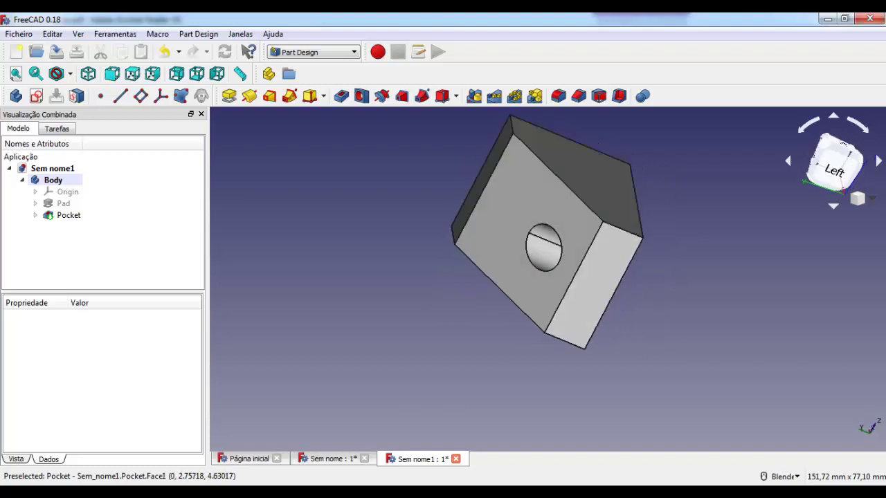
click(540, 436)
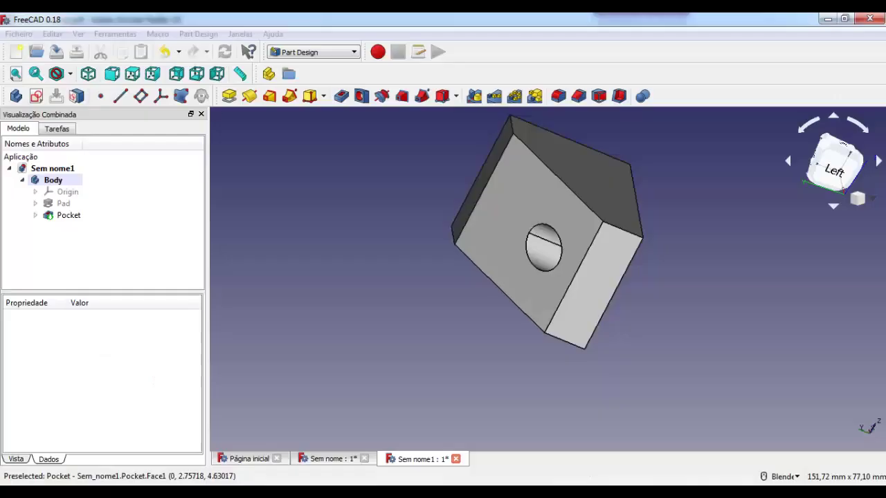
click(590, 306)
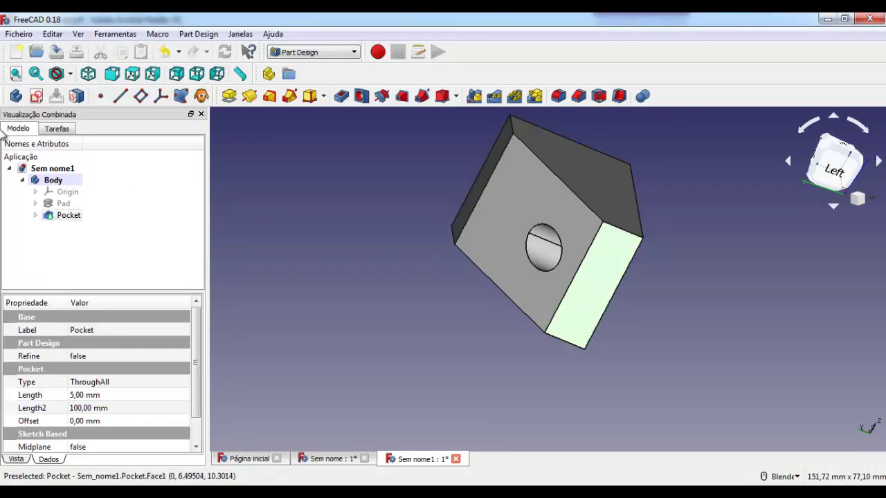
Sketch a rectangle on the side face and constrain its right edge to 14 mm.
click(36, 96)
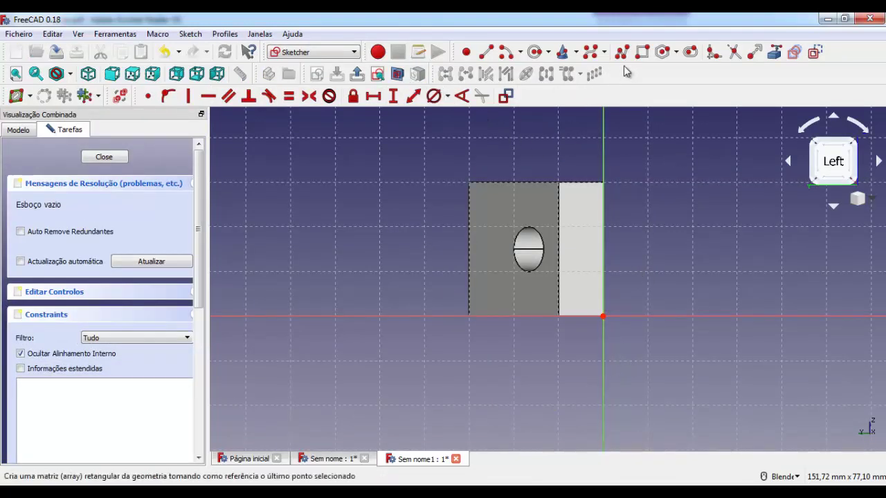
click(643, 53)
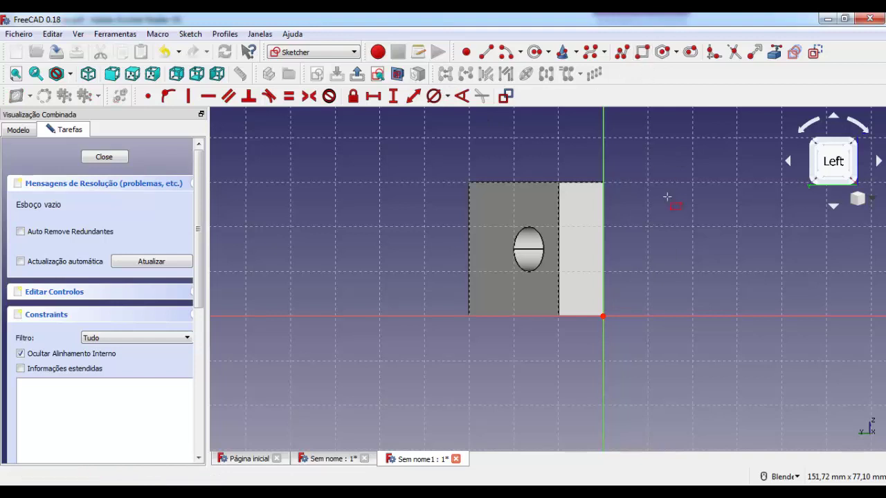
click(568, 226)
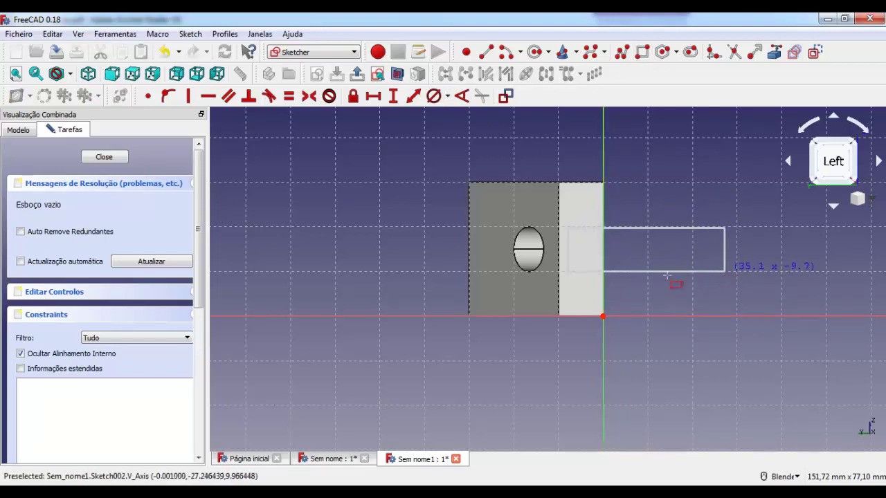
click(603, 274)
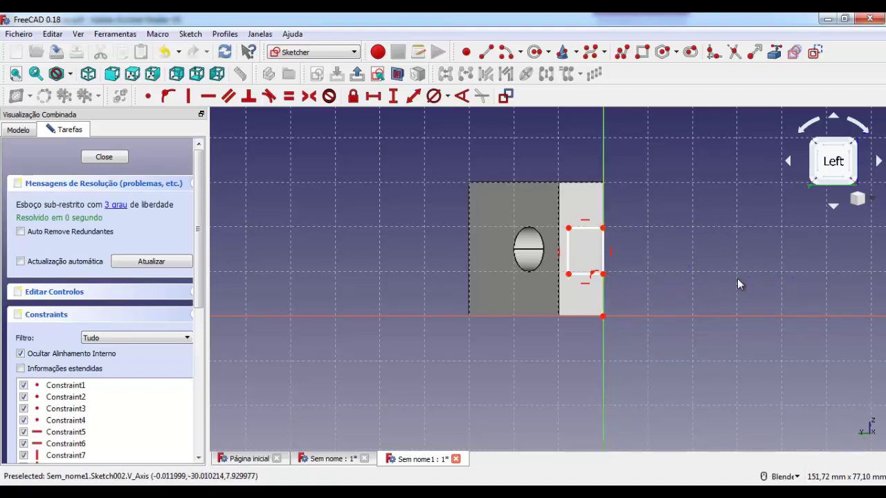
click(607, 263)
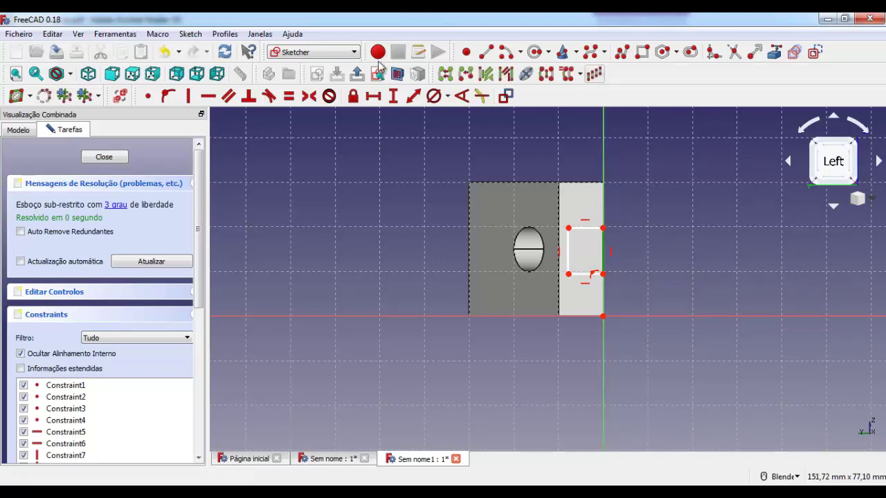
click(394, 97)
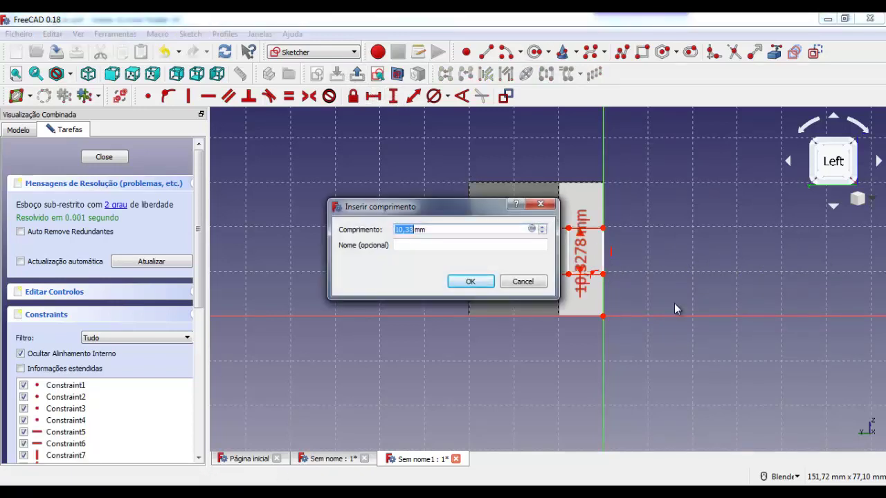
text(1)
key(Return)
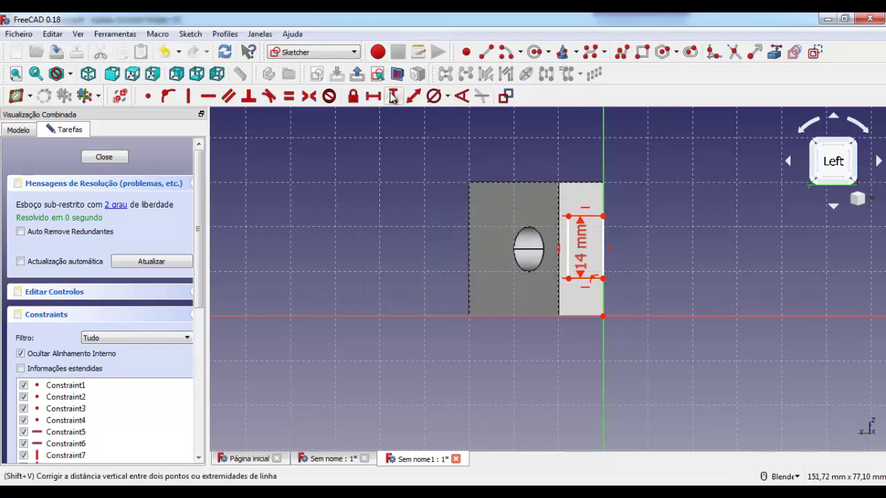
Place the rectangle's lower corner 8 mm above the origin and align its left edge to the face edge.
click(603, 279)
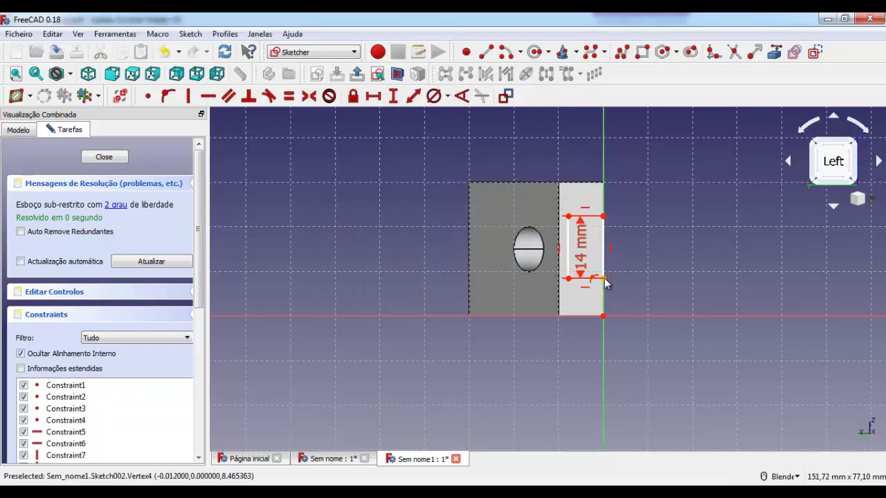
click(603, 298)
click(604, 317)
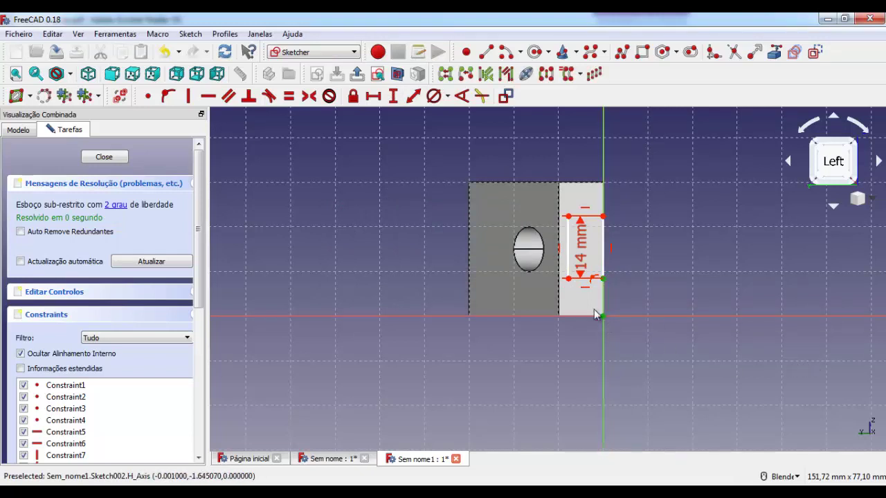
click(393, 96)
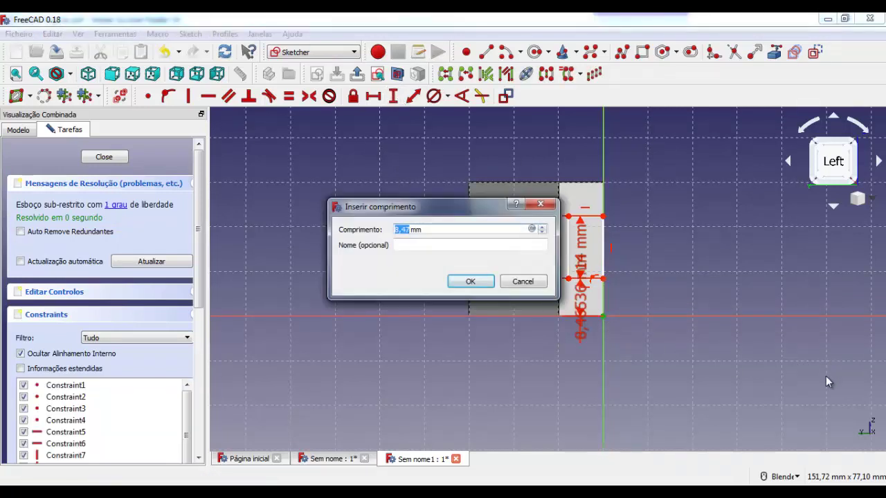
key(Return)
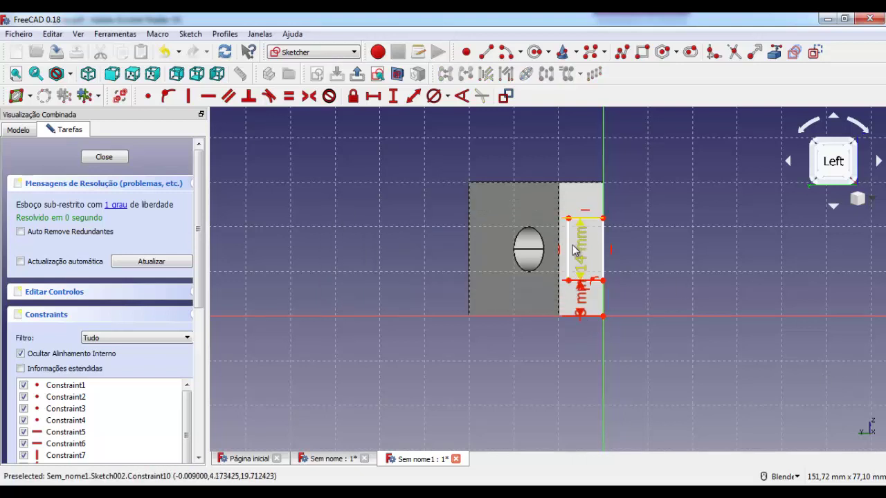
mouse_move(568, 258)
mouse_down()
mouse_move(448, 265)
mouse_move(564, 260)
mouse_up()
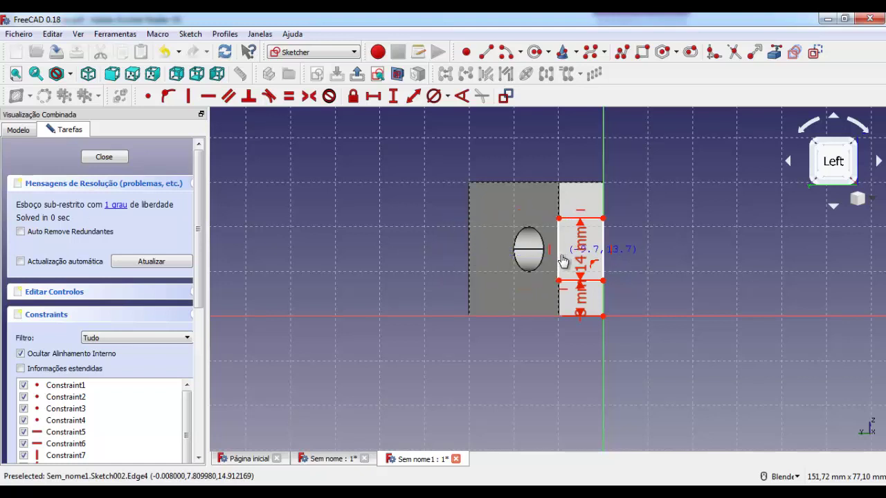
drag(564, 260, 562, 257)
Constrain the rectangle's width to 10 mm and move the 14, 8 and 10 mm labels outside.
click(574, 225)
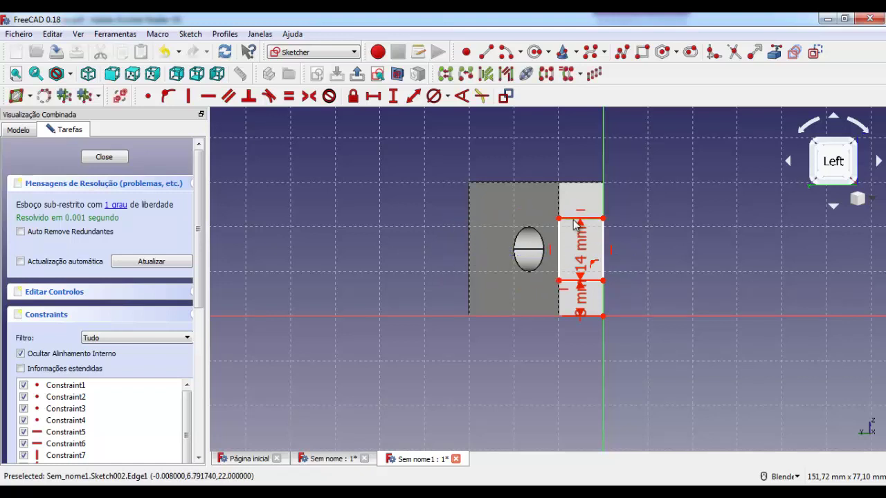
click(373, 96)
text(10)
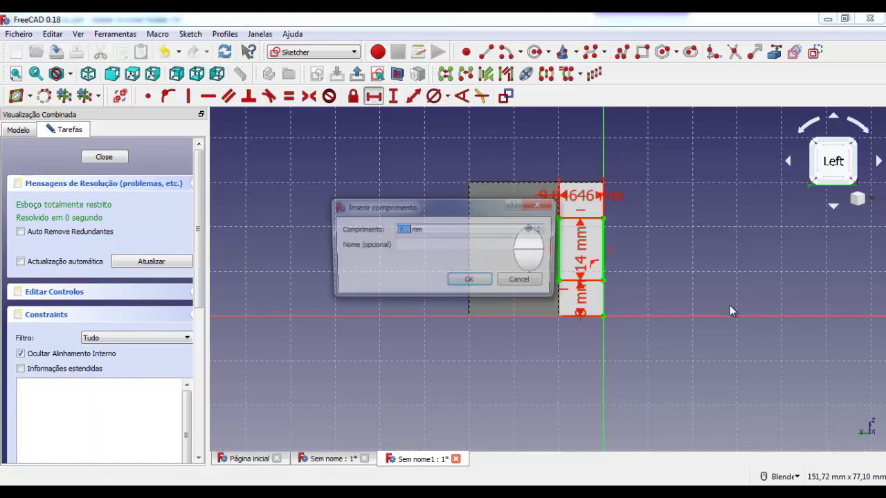
click(493, 277)
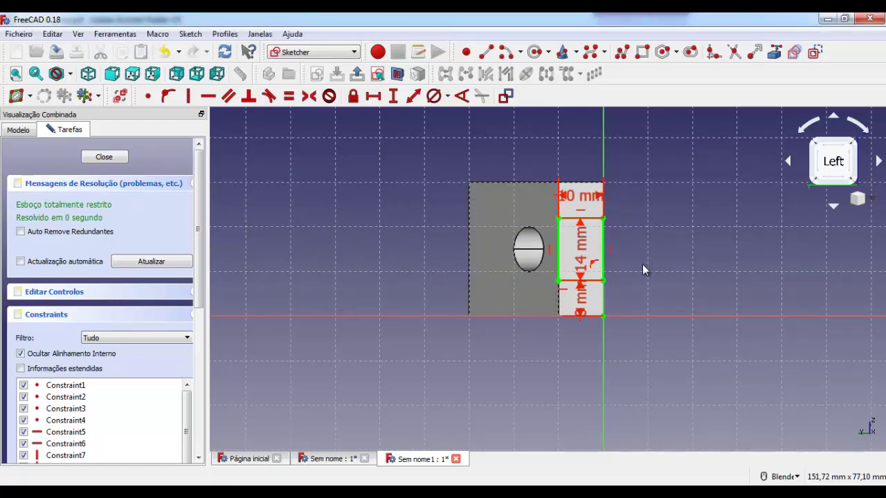
mouse_move(580, 261)
mouse_down()
mouse_move(647, 254)
mouse_move(636, 254)
mouse_up()
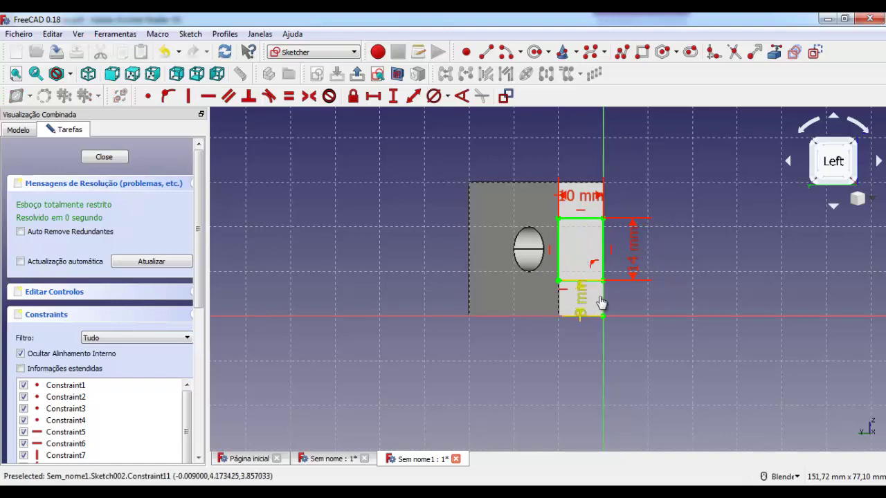
drag(582, 305, 635, 300)
drag(636, 344, 636, 367)
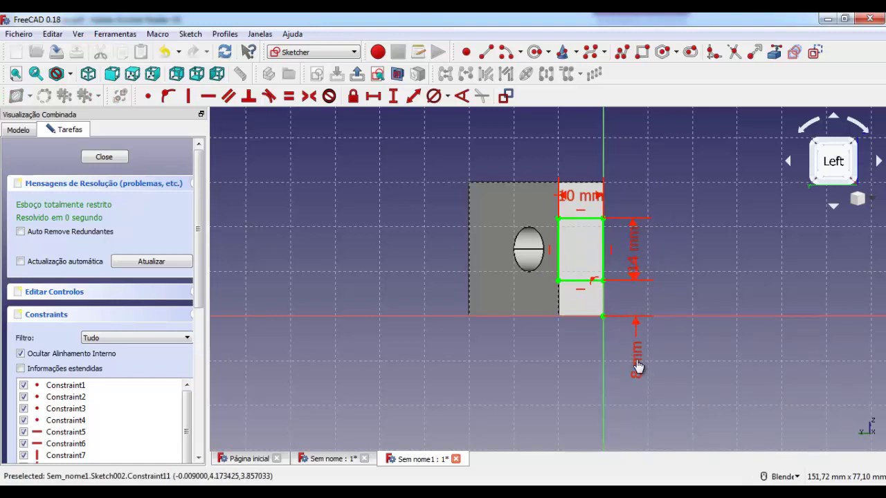
drag(585, 200, 659, 194)
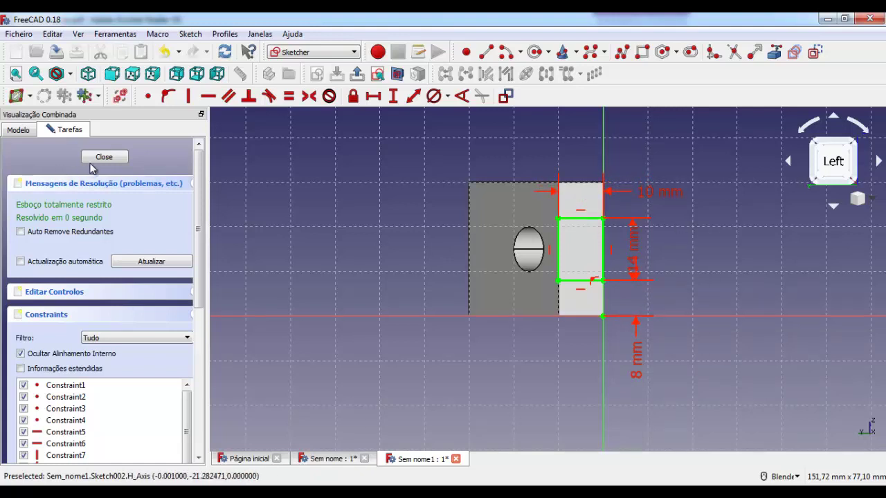
Close the slot sketch and cut it as a 'Através de todos' (Through all) pocket.
click(101, 158)
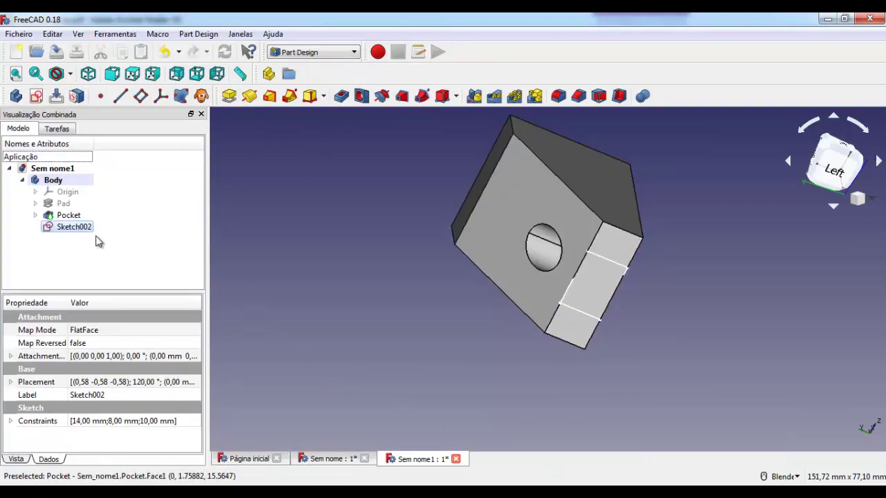
click(341, 96)
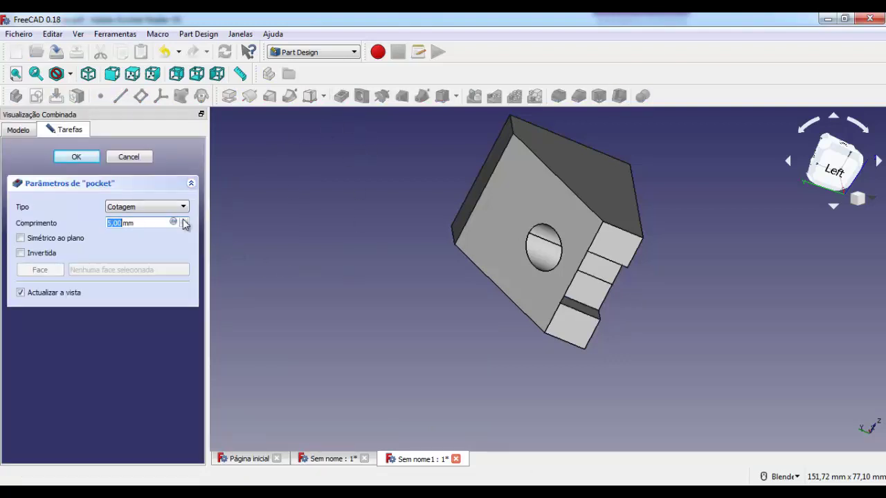
click(139, 207)
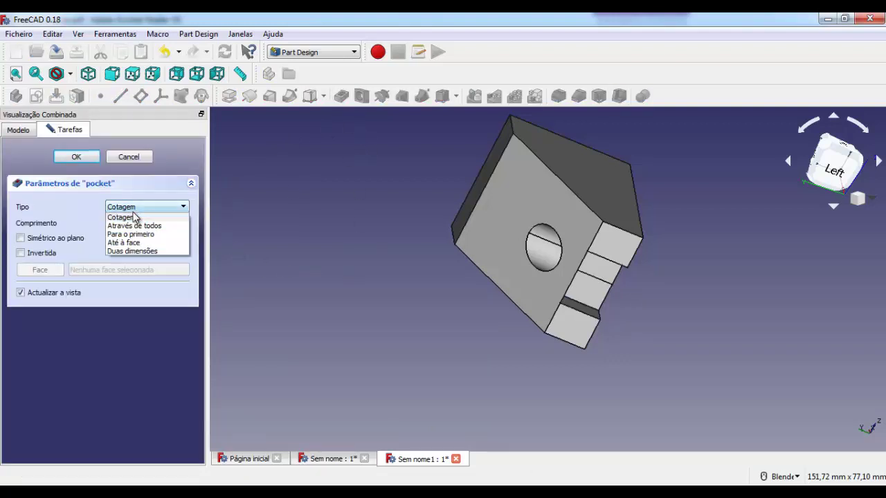
click(128, 225)
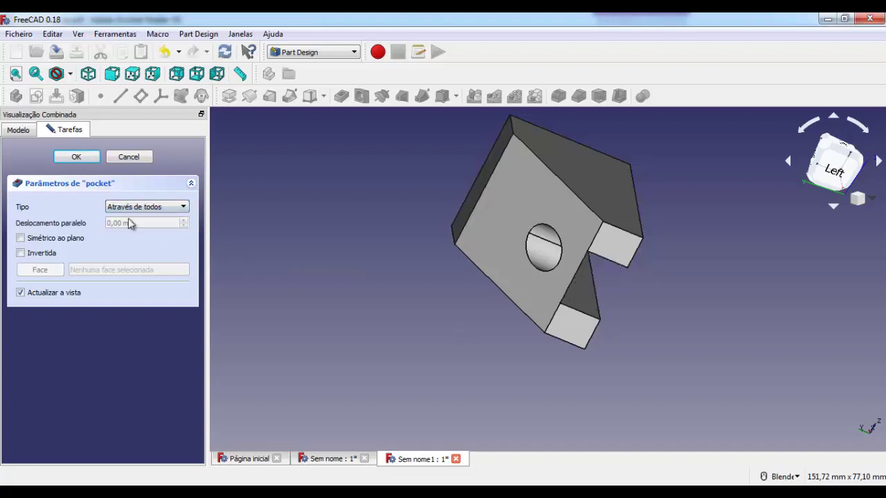
click(91, 159)
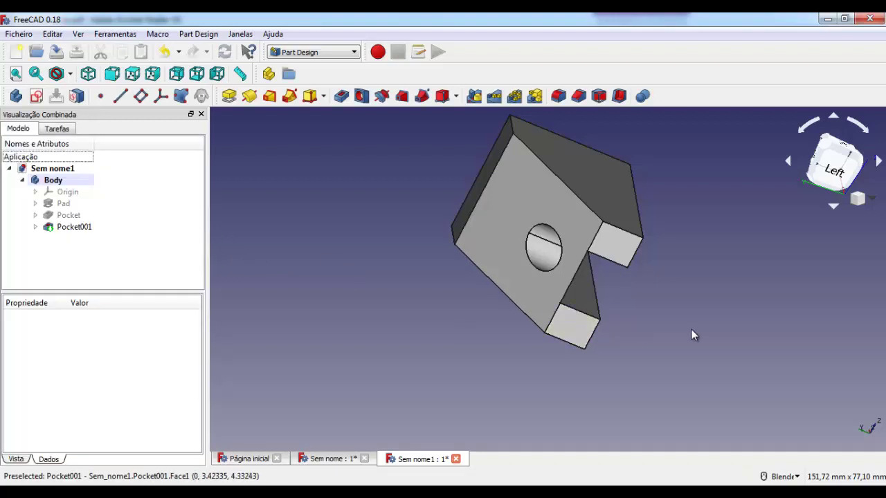
Orbit the bracket round to its right side and select the large side face.
mouse_move(695, 335)
middle_down()
mouse_move(668, 316)
mouse_move(649, 372)
mouse_move(605, 358)
mouse_move(604, 308)
mouse_move(657, 316)
mouse_move(702, 340)
mouse_move(705, 353)
mouse_move(647, 388)
mouse_move(570, 407)
mouse_move(486, 397)
mouse_move(383, 366)
middle_up()
middle_drag(451, 362, 387, 327)
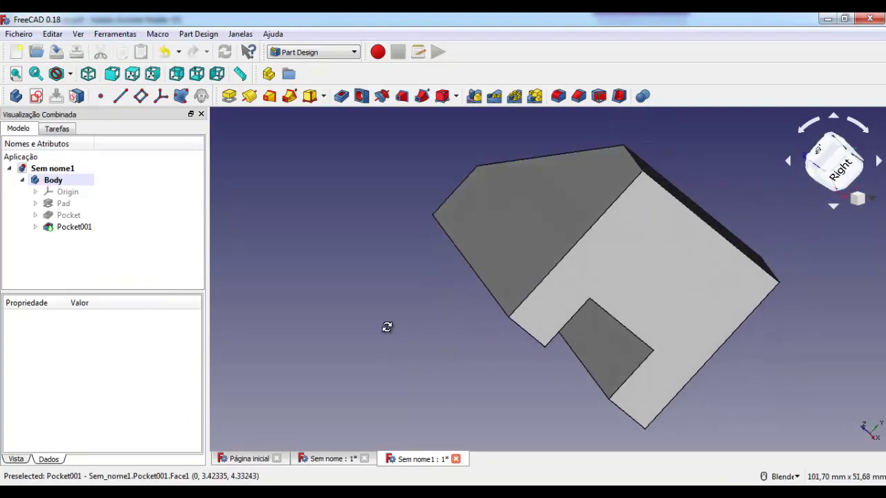
click(686, 279)
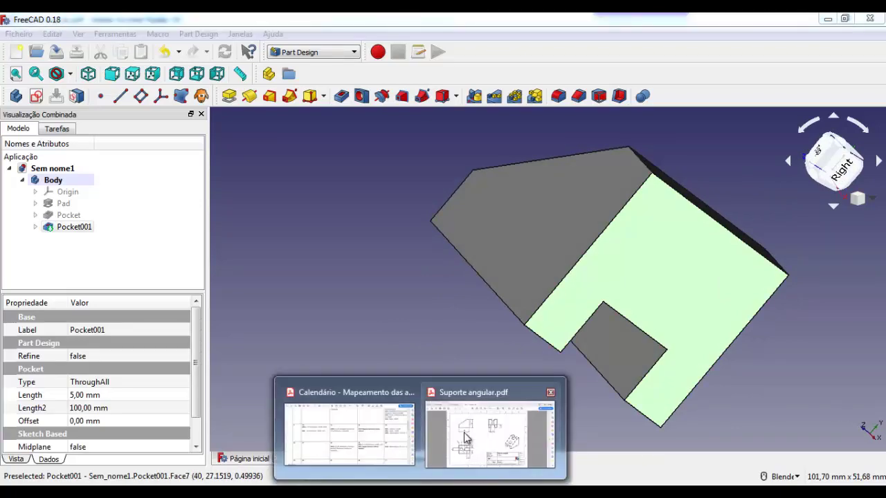
click(543, 412)
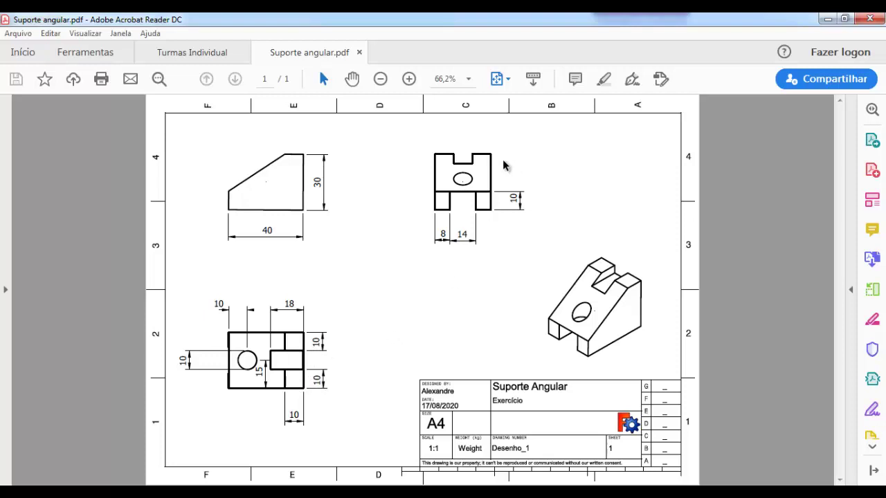
Create a sketch on the large side face, view it head-on, and start a rectangle near the right edge.
key(alt+Tab)
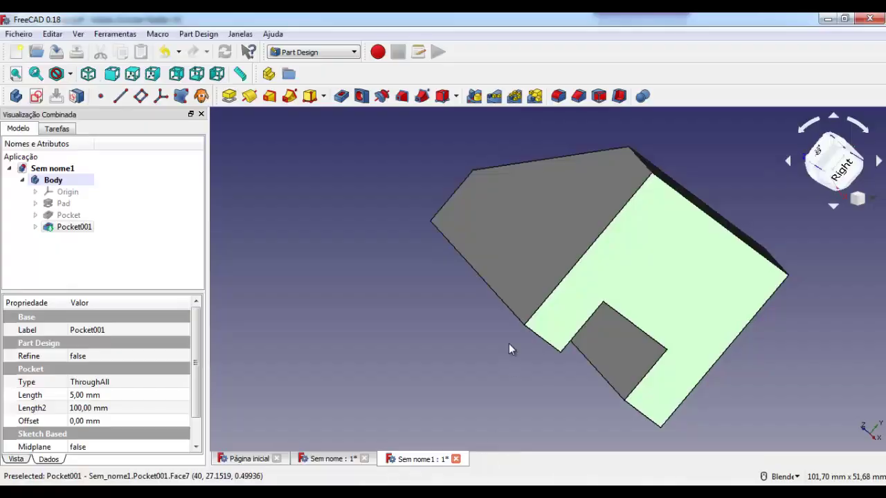
click(36, 96)
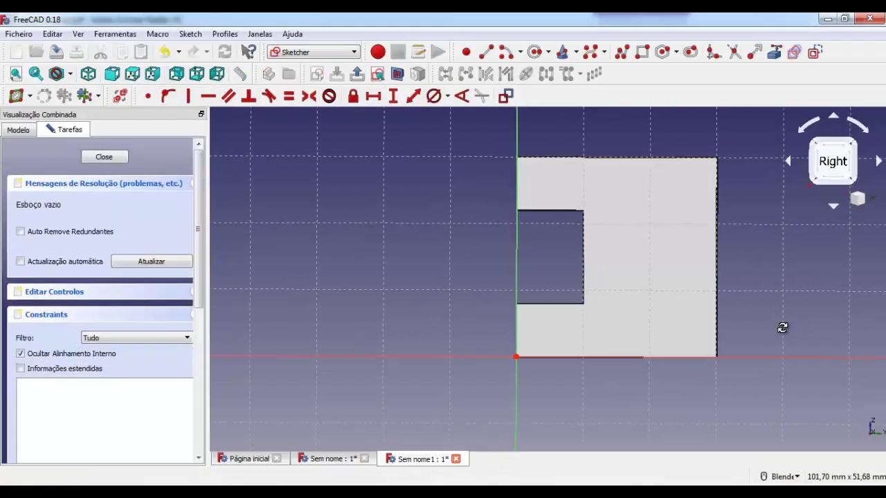
middle_drag(785, 329, 762, 327)
key(3)
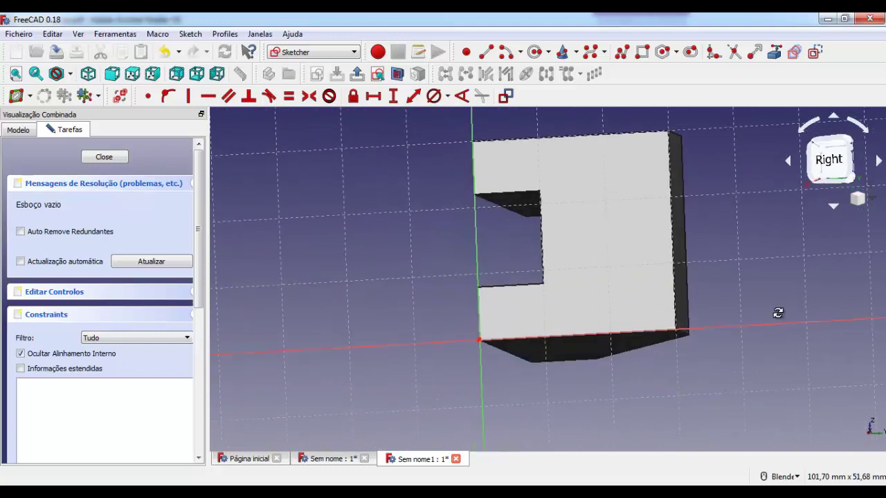
click(846, 169)
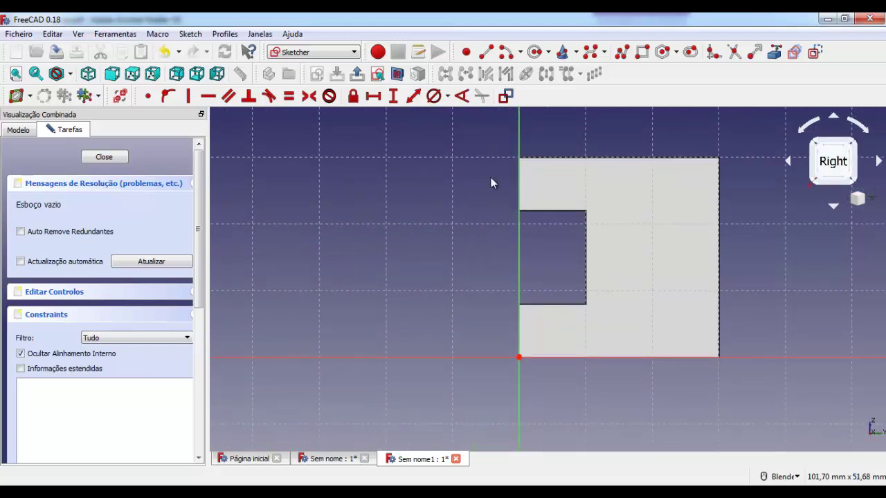
click(642, 52)
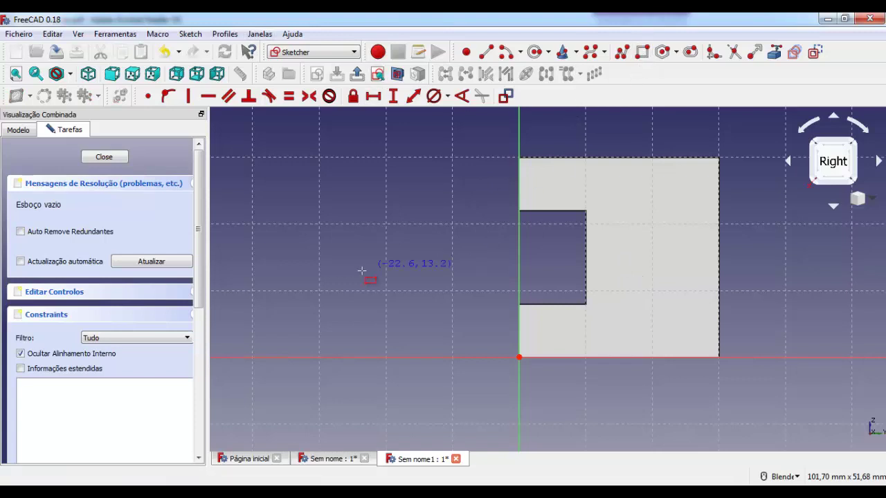
click(669, 212)
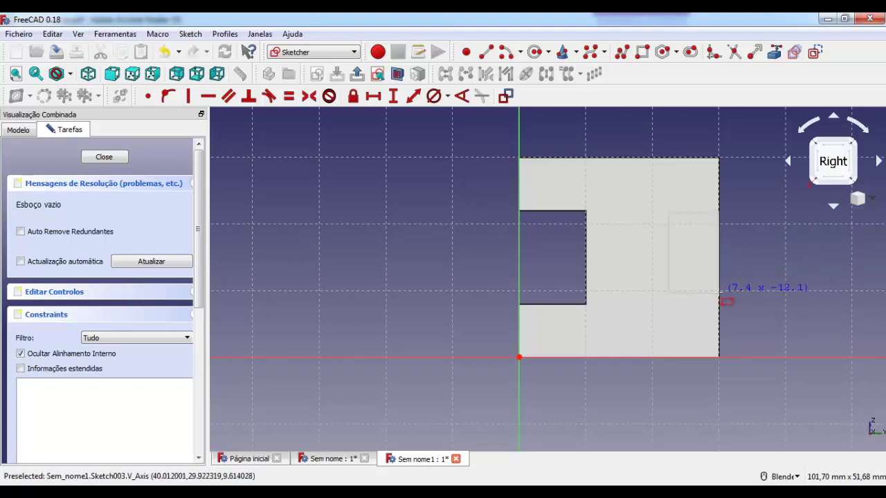
Finish the small rectangle and constrain its right edge to 10 mm tall.
click(719, 289)
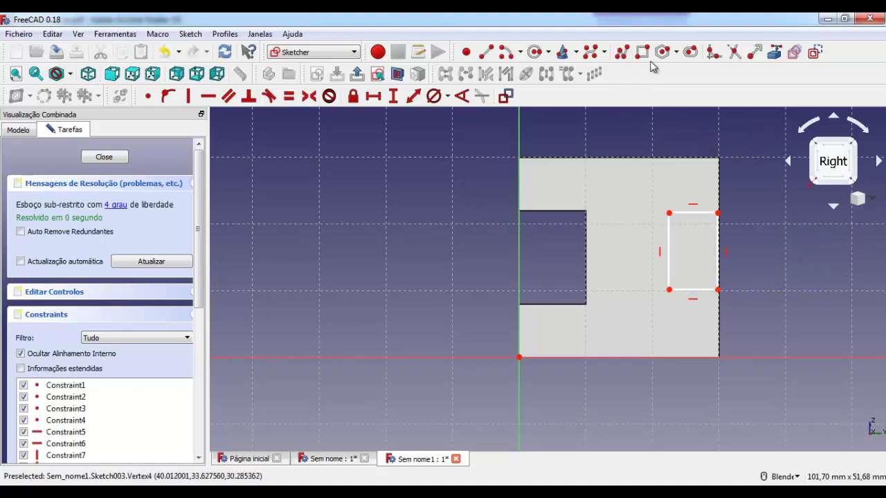
click(394, 95)
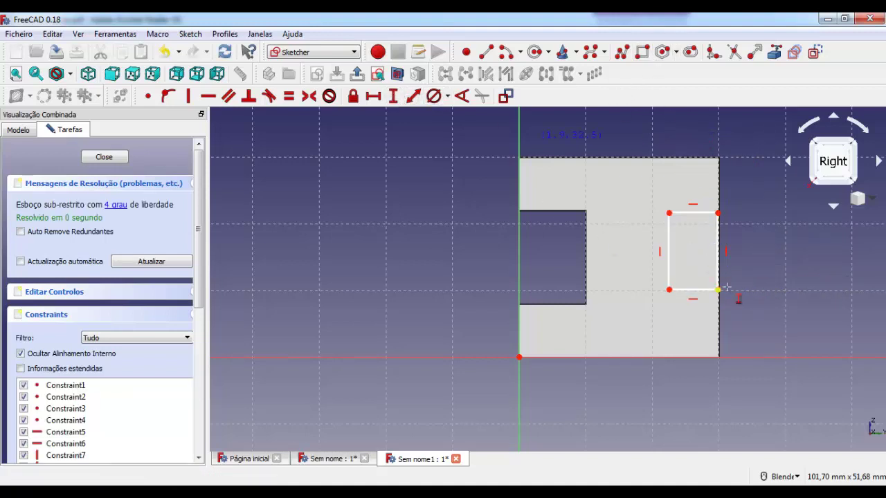
click(729, 263)
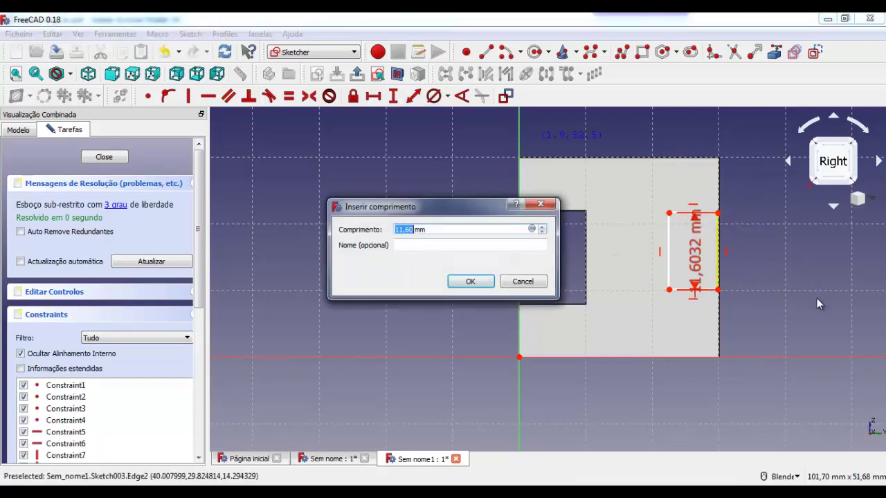
text(0)
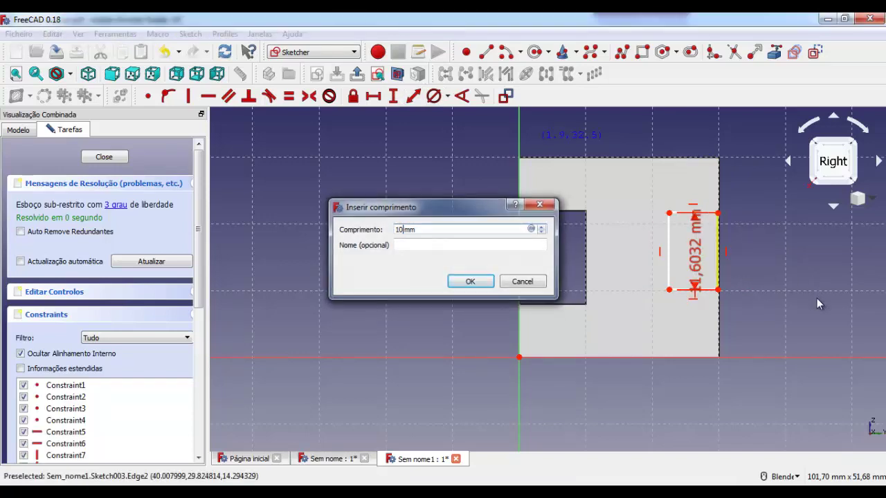
key(Return)
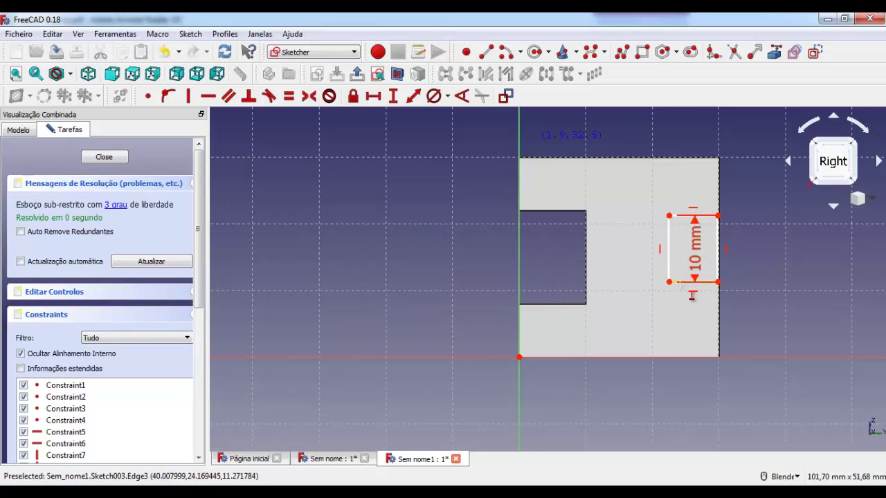
Constrain the rectangle's width to 5 mm and move both dimension labels aside.
click(393, 95)
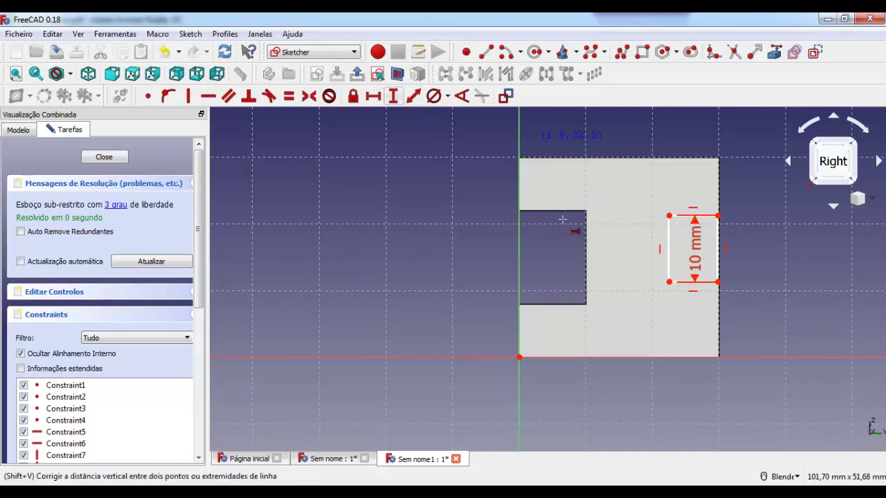
click(679, 282)
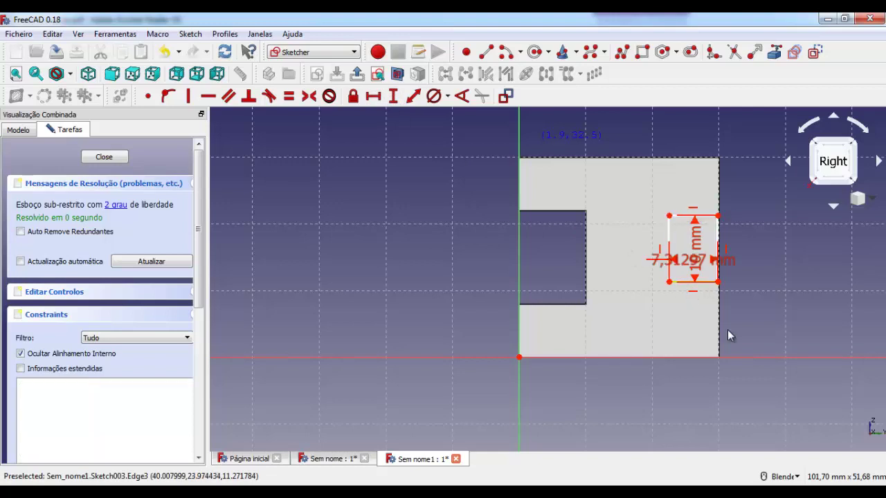
text(5)
key(Return)
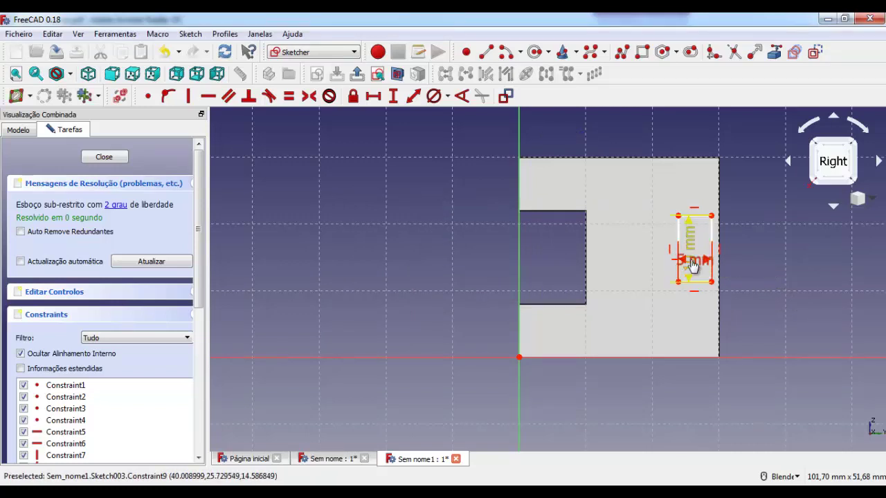
drag(678, 269, 756, 266)
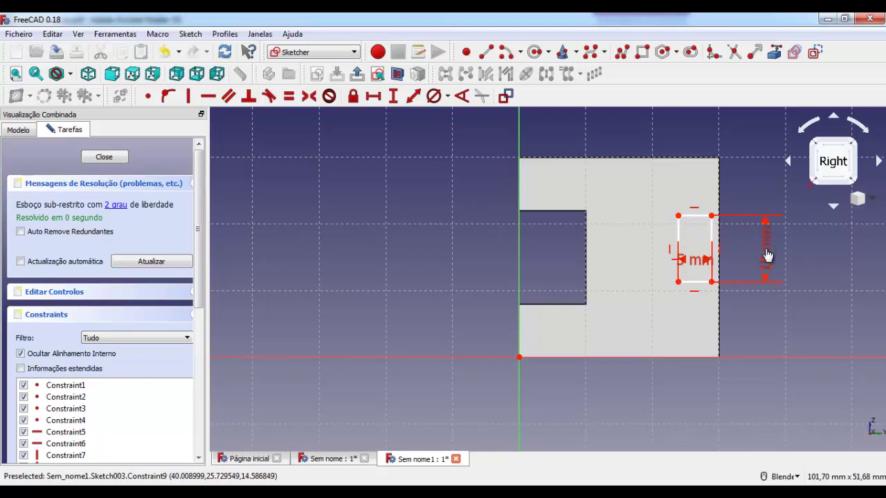
mouse_move(692, 260)
mouse_down()
mouse_move(694, 331)
mouse_move(752, 337)
mouse_up()
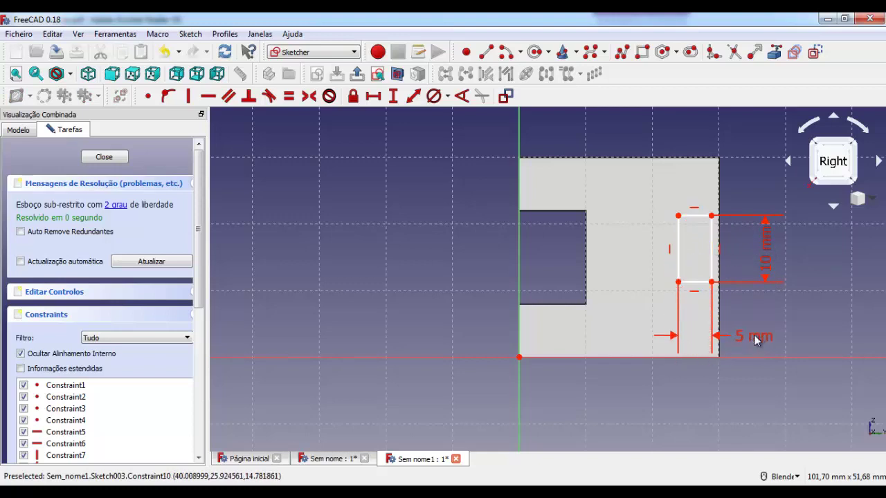
click(712, 283)
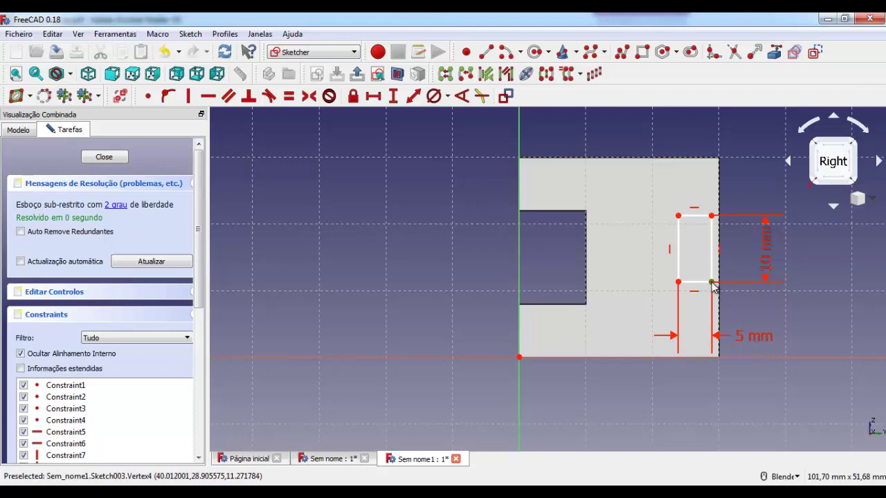
Locate the rectangle's bottom-right corner 30 mm horizontally and 10 mm vertically from the origin.
click(518, 359)
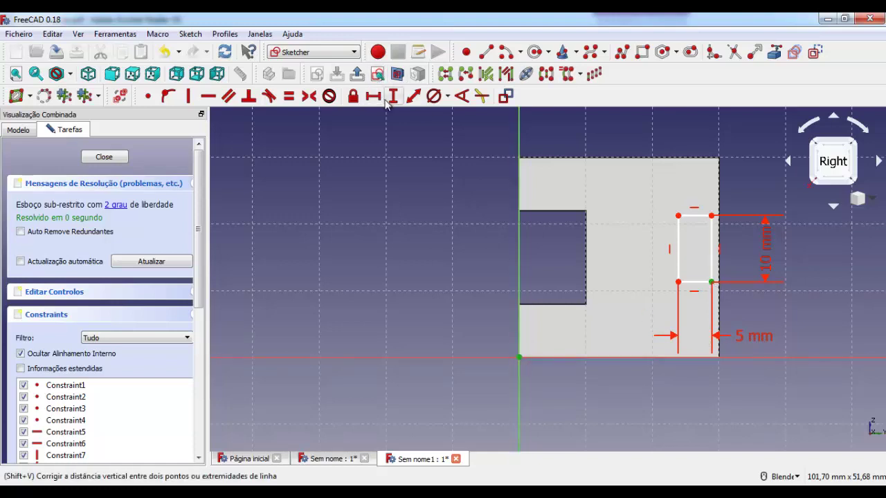
click(374, 99)
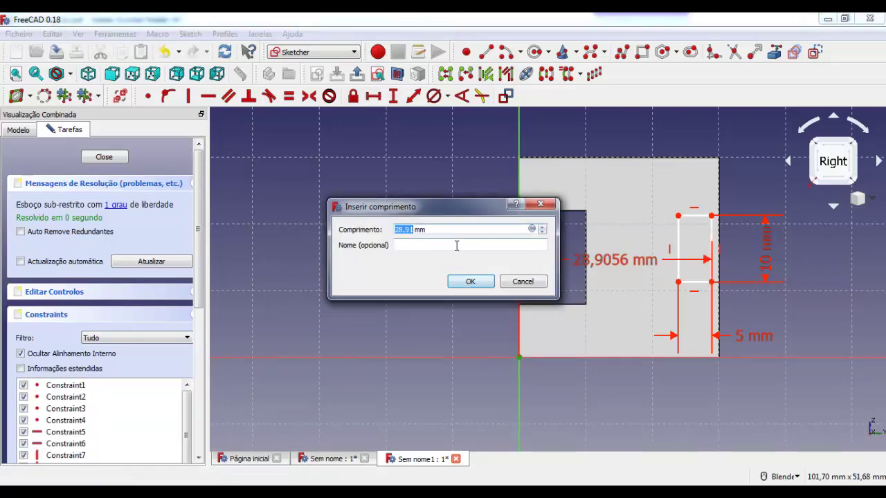
key(Return)
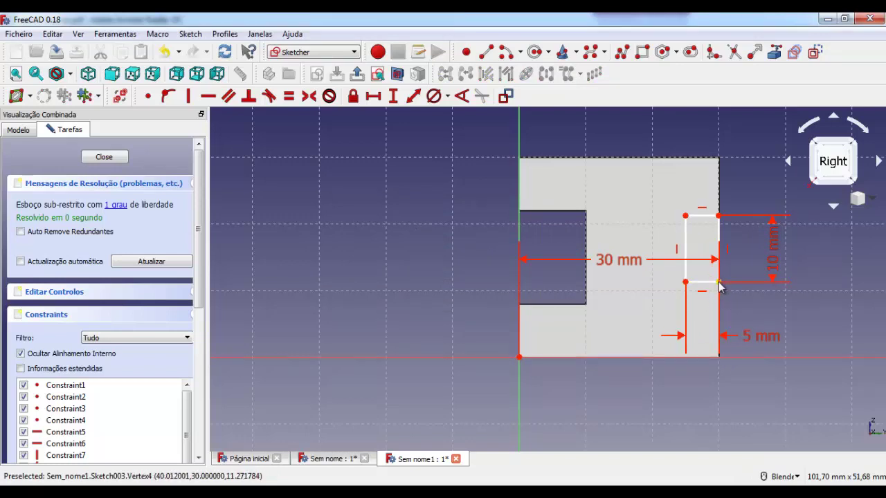
click(394, 96)
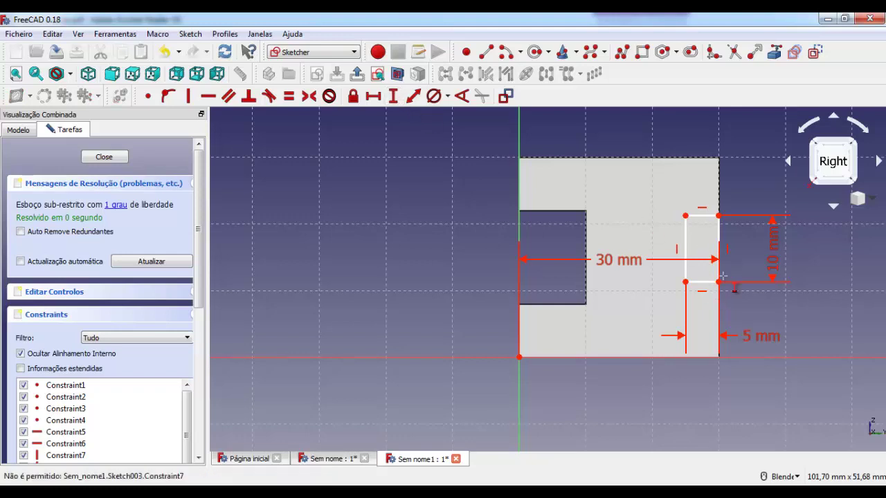
click(719, 283)
click(518, 358)
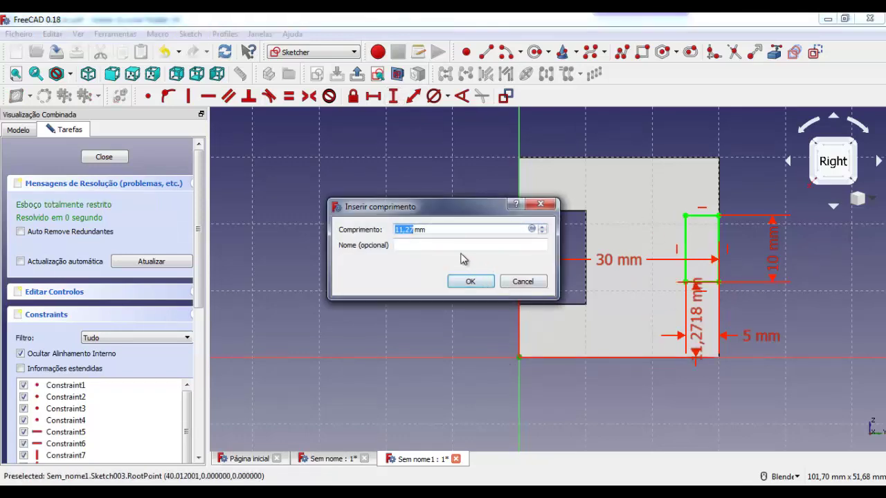
text(0)
key(Return)
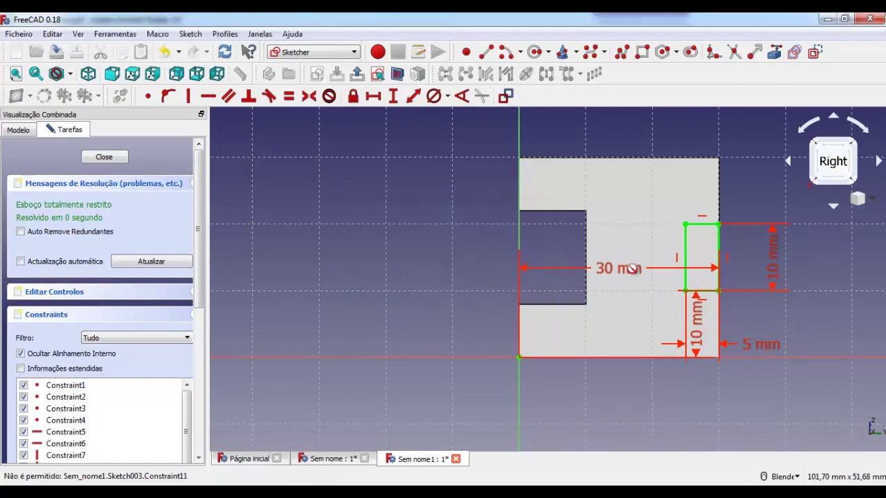
Arrange the 30 mm, 10 mm and 5 mm dimension labels neatly around the sketch.
drag(631, 269, 623, 132)
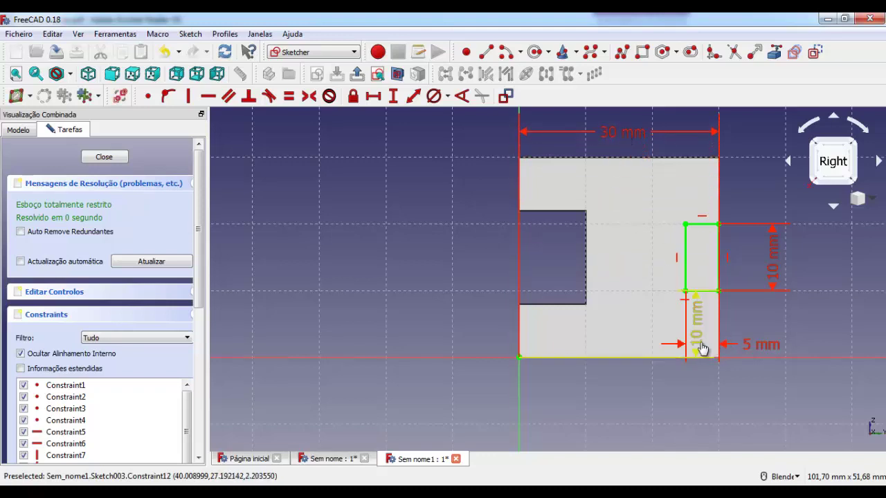
mouse_move(699, 346)
mouse_down()
mouse_move(836, 333)
mouse_move(796, 332)
mouse_up()
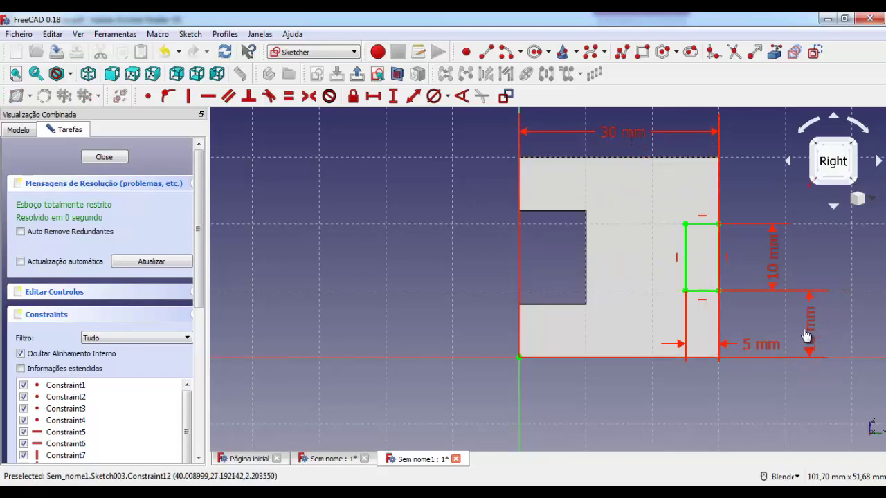
drag(746, 349, 635, 423)
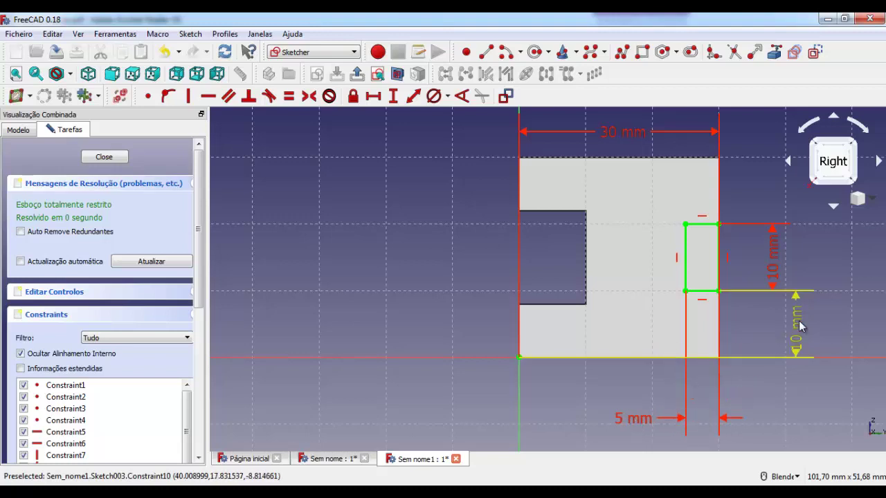
drag(796, 336, 776, 408)
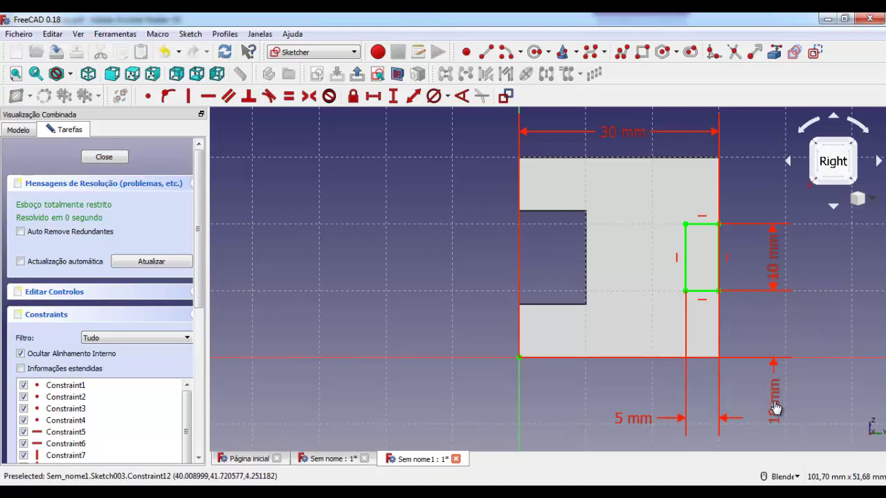
drag(776, 363, 775, 326)
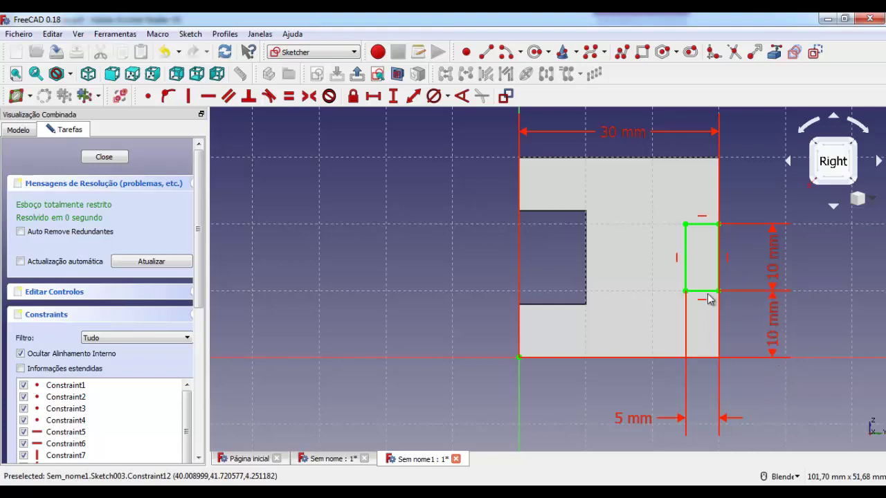
Close the sketch and cut the 5 × 10 mm rectangle through all as Pocket002.
click(97, 159)
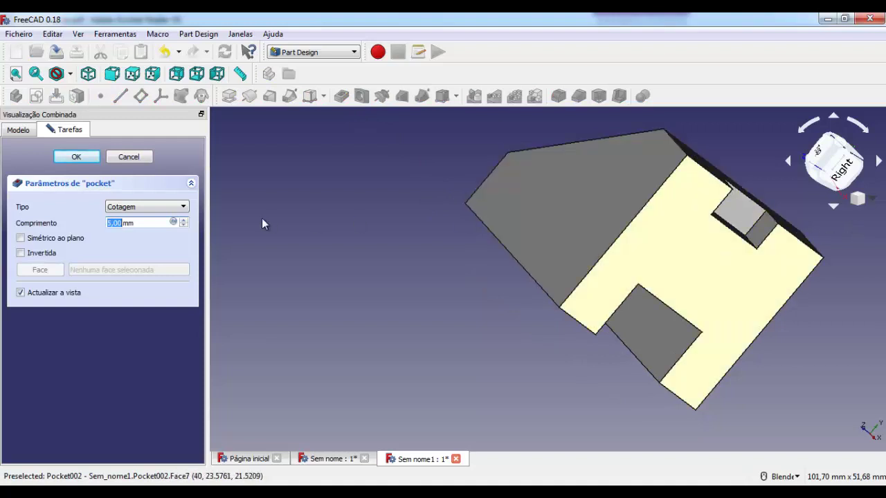
click(148, 207)
click(158, 227)
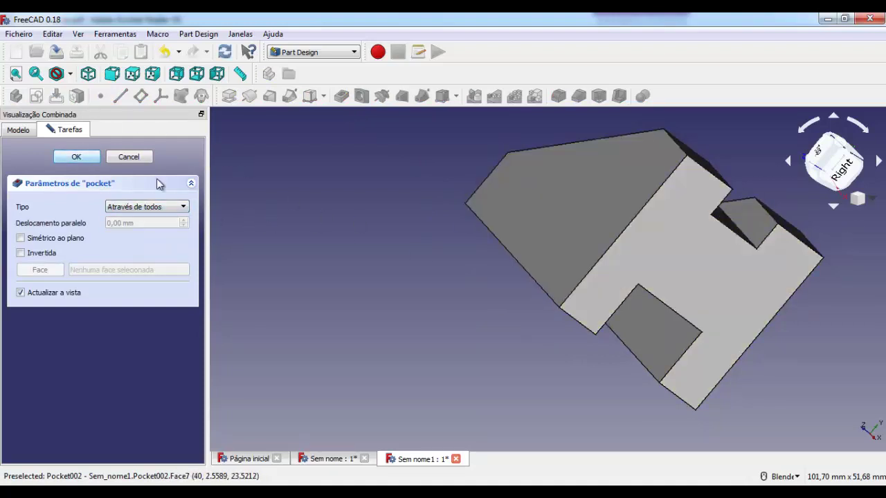
click(76, 156)
mouse_move(498, 287)
middle_down()
mouse_move(330, 262)
mouse_move(321, 300)
mouse_move(352, 352)
mouse_move(411, 340)
mouse_move(461, 258)
mouse_move(568, 207)
mouse_move(451, 265)
mouse_move(458, 219)
mouse_move(520, 189)
mouse_move(659, 198)
mouse_move(651, 178)
middle_up()
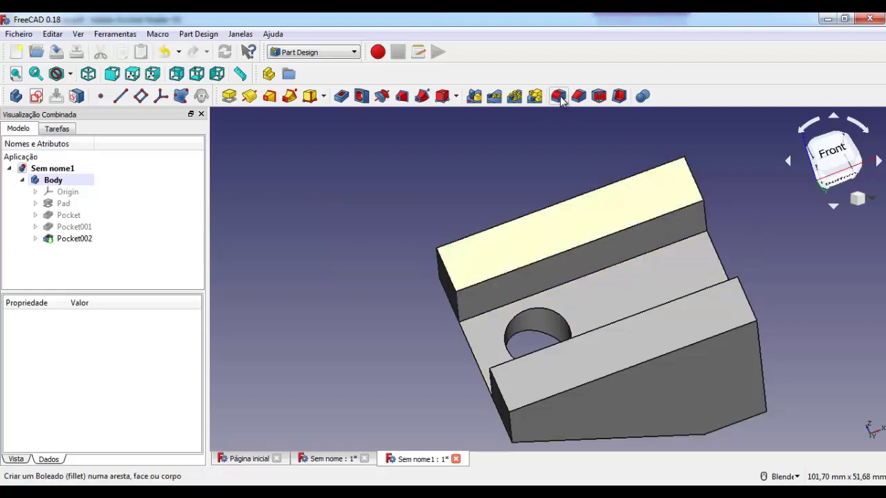
Try a fillet on the slot's bottom face, then cancel that attempt.
mouse_move(439, 173)
middle_down()
mouse_move(408, 160)
mouse_move(416, 172)
middle_up()
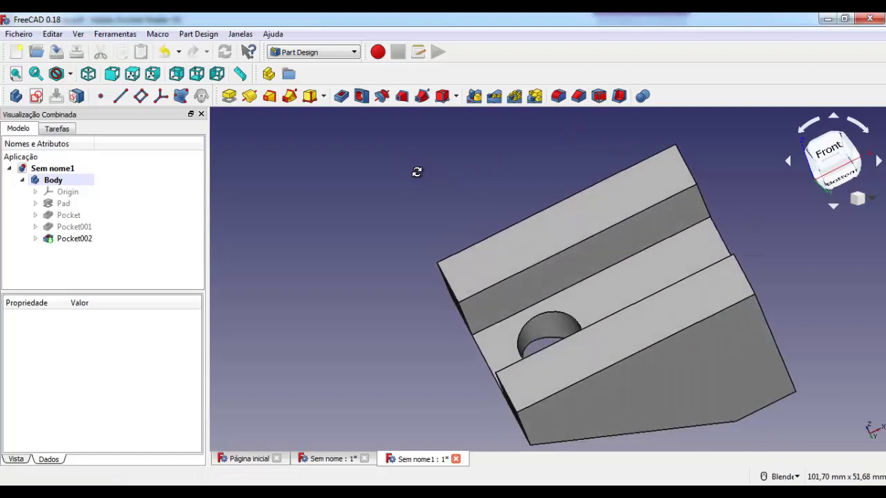
click(558, 96)
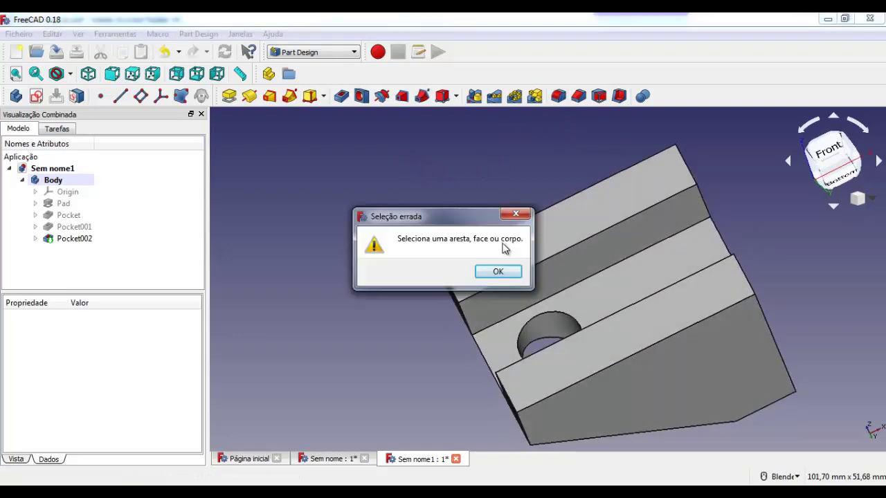
click(498, 272)
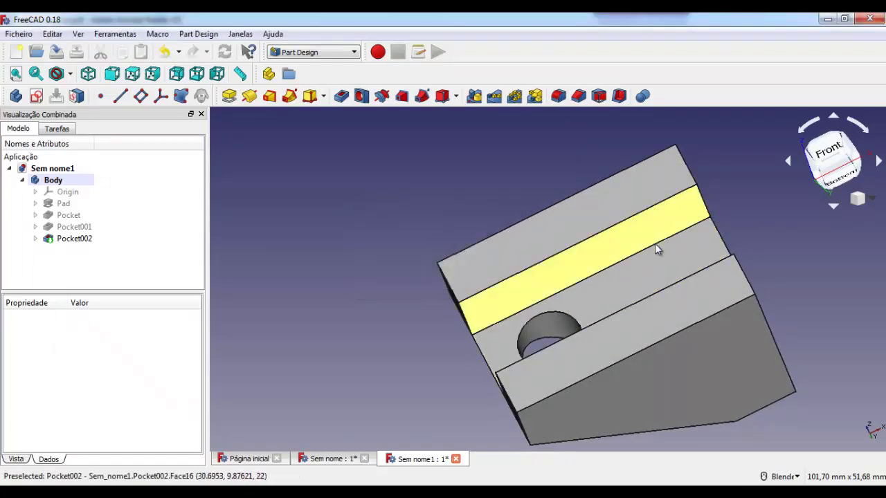
click(656, 244)
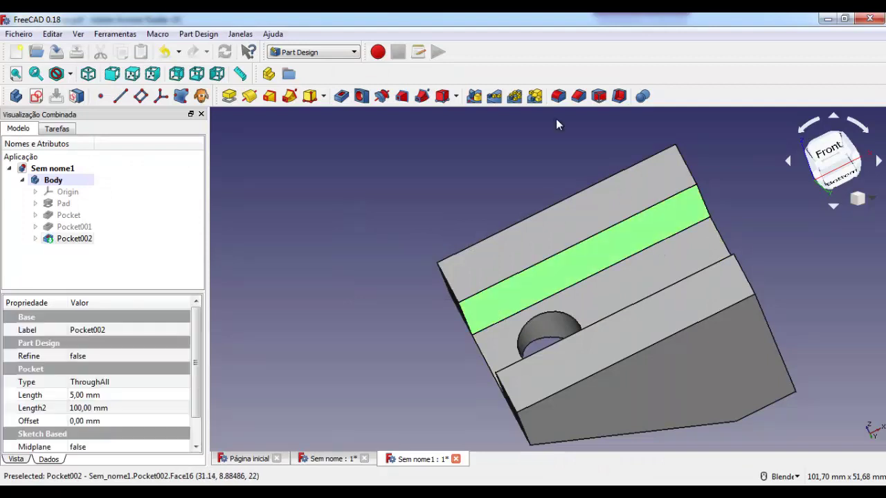
click(560, 97)
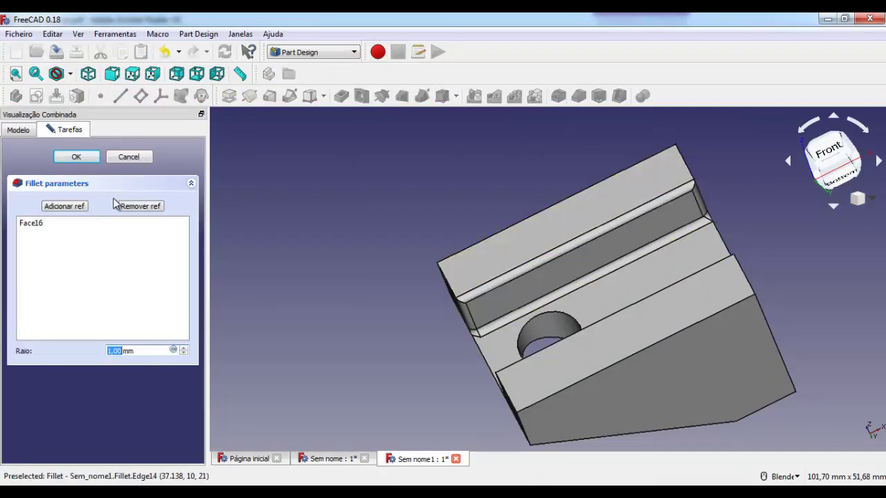
click(130, 159)
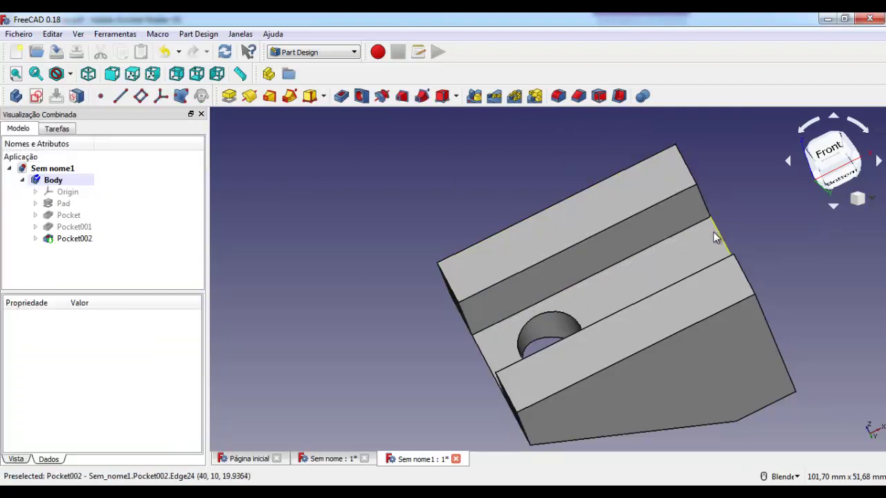
Select the slot's inner edge (Edge40) and start a 1.00 mm fillet on it.
scroll(700, 225, up, 5)
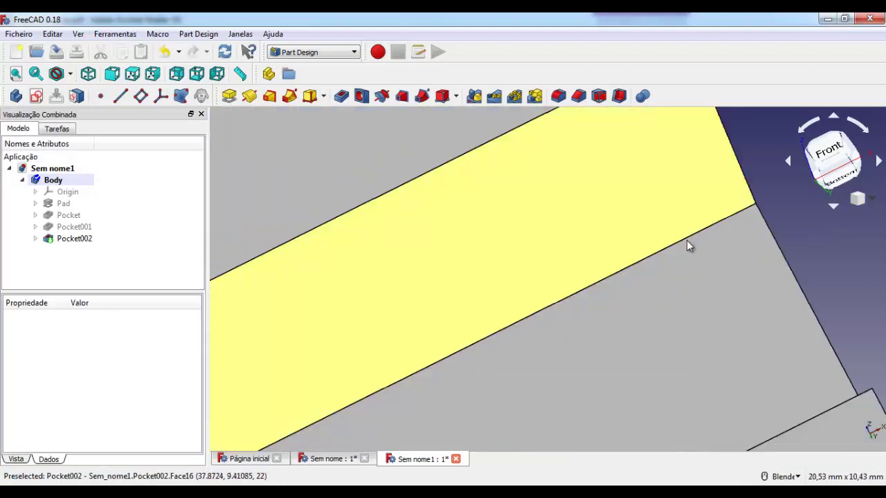
click(700, 235)
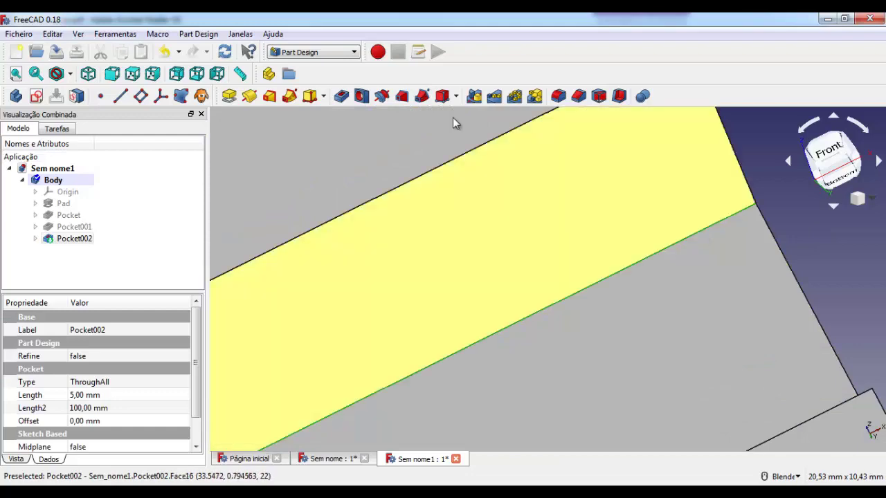
click(558, 97)
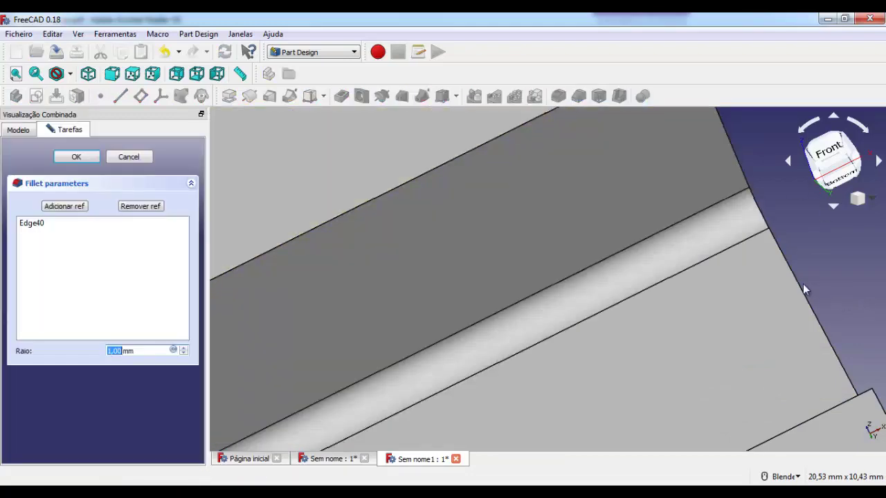
Bring the opposite inner slot edge into view and add Edge18 to the 1 mm fillet.
mouse_move(612, 233)
middle_down()
mouse_move(577, 226)
mouse_move(746, 339)
mouse_move(685, 388)
mouse_move(528, 396)
mouse_move(513, 333)
mouse_move(480, 354)
mouse_move(431, 348)
mouse_move(447, 368)
mouse_move(452, 360)
middle_up()
scroll(453, 349, down, 5)
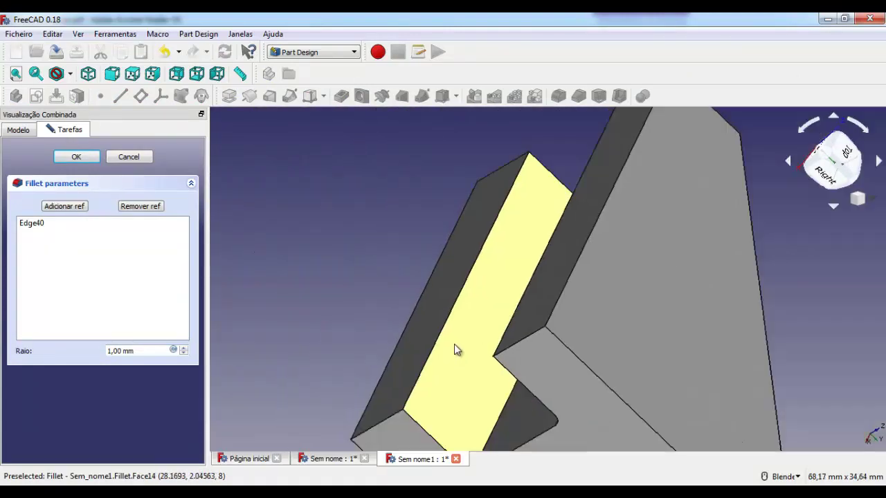
scroll(456, 343, down, 3)
mouse_move(368, 352)
middle_down()
mouse_move(339, 300)
mouse_move(322, 362)
mouse_move(374, 369)
mouse_move(397, 358)
mouse_move(423, 363)
mouse_move(421, 346)
mouse_move(404, 351)
middle_up()
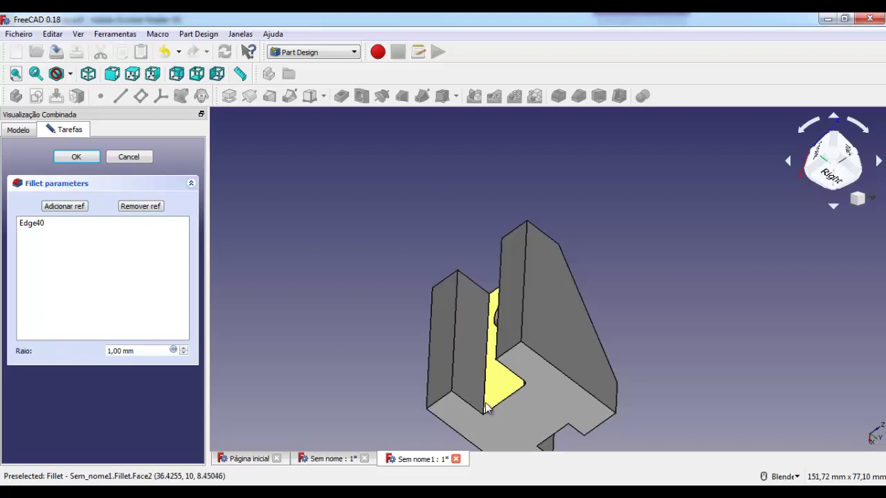
shift+middle_drag(485, 409, 499, 413)
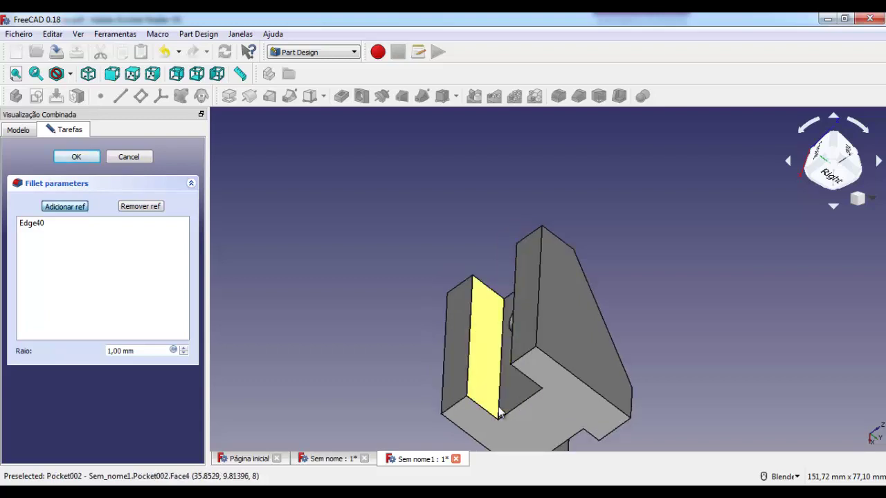
scroll(500, 413, down, 5)
scroll(500, 413, up, 5)
scroll(687, 312, up, 2)
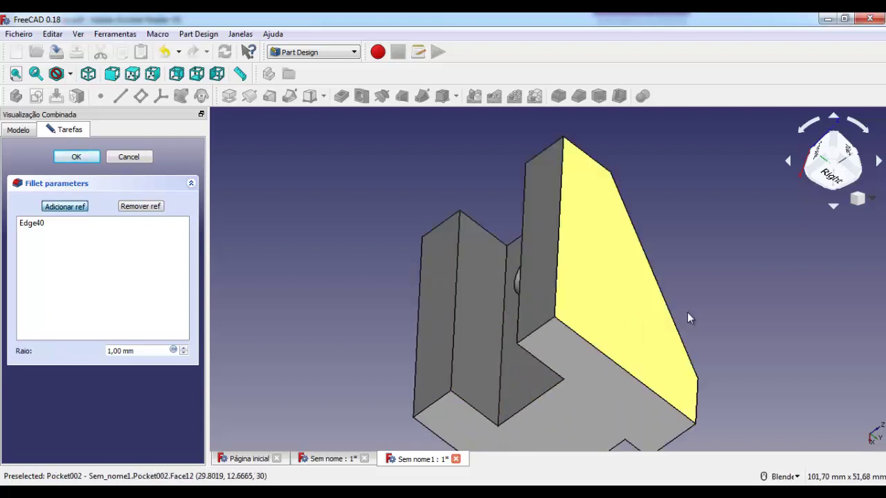
mouse_move(687, 312)
middle_down()
mouse_move(742, 272)
mouse_move(749, 247)
middle_up()
scroll(750, 248, down, 2)
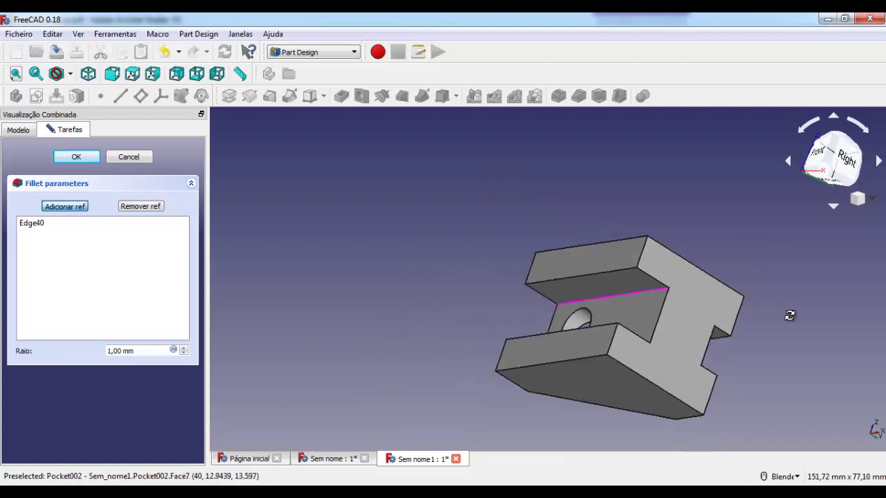
mouse_move(788, 311)
middle_down()
mouse_move(711, 365)
mouse_move(653, 369)
middle_up()
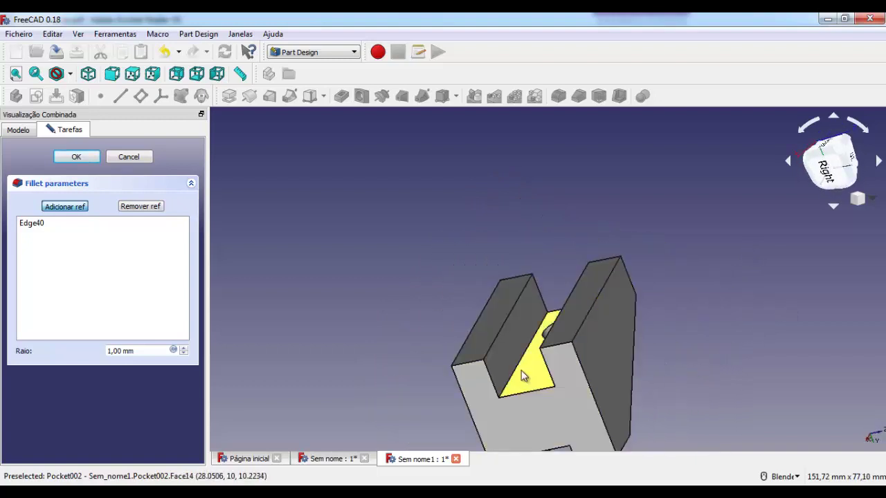
scroll(518, 374, up, 5)
scroll(516, 371, up, 5)
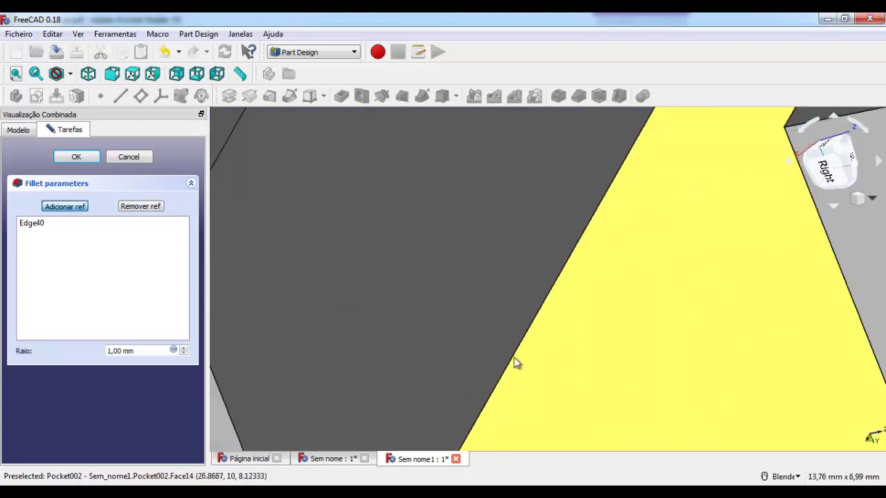
click(516, 355)
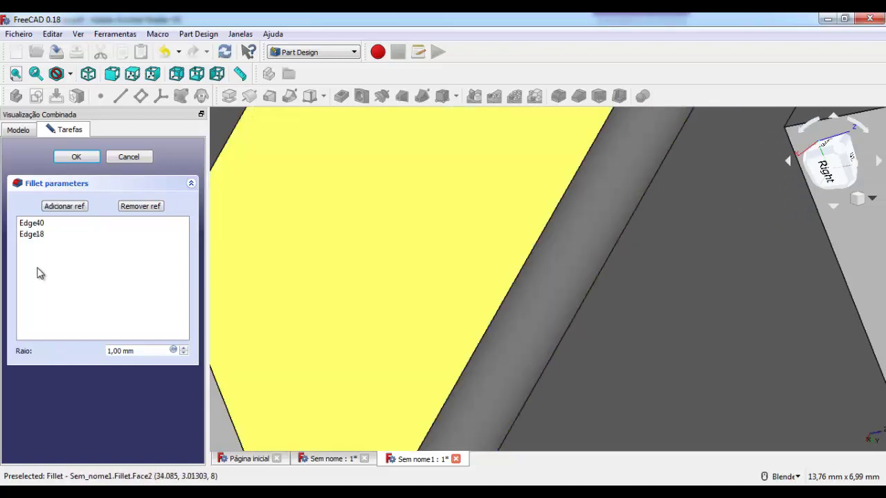
Orbit and zoom to check the rounded slot corners and the hole.
scroll(734, 394, down, 2)
scroll(731, 398, down, 2)
scroll(731, 399, down, 2)
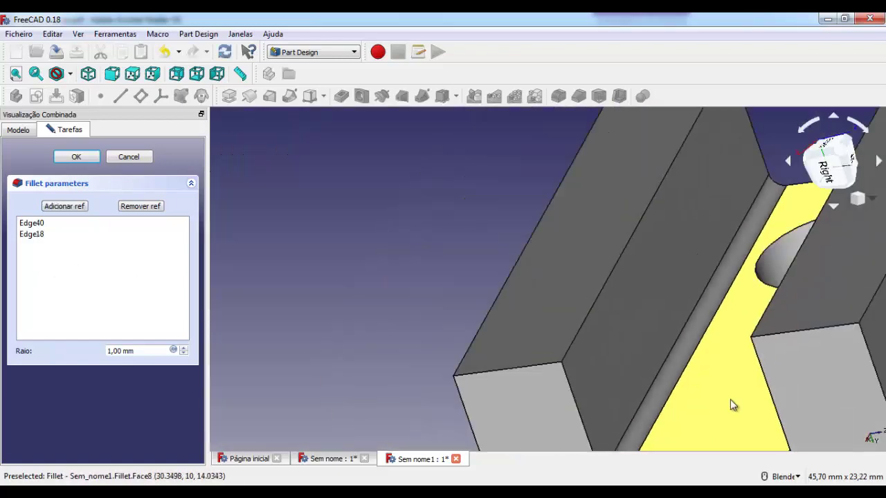
mouse_move(665, 355)
middle_down()
mouse_move(659, 307)
mouse_move(683, 356)
middle_up()
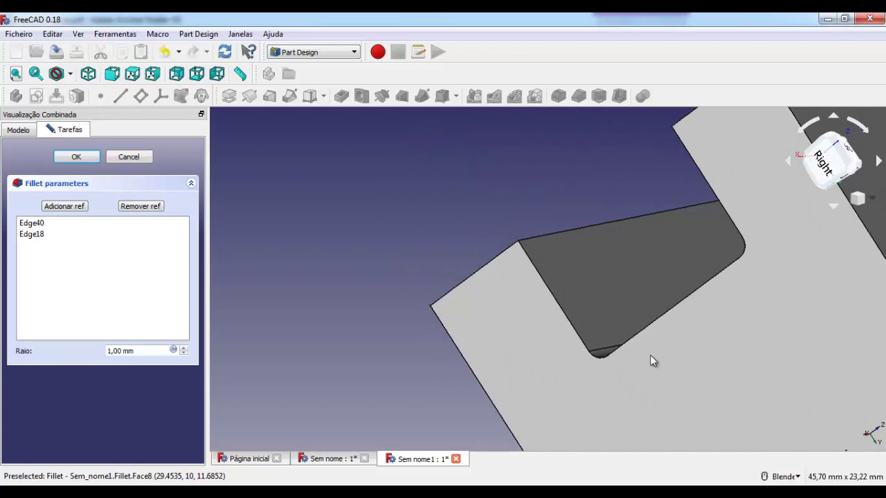
scroll(298, 316, down, 3)
scroll(298, 316, up, 2)
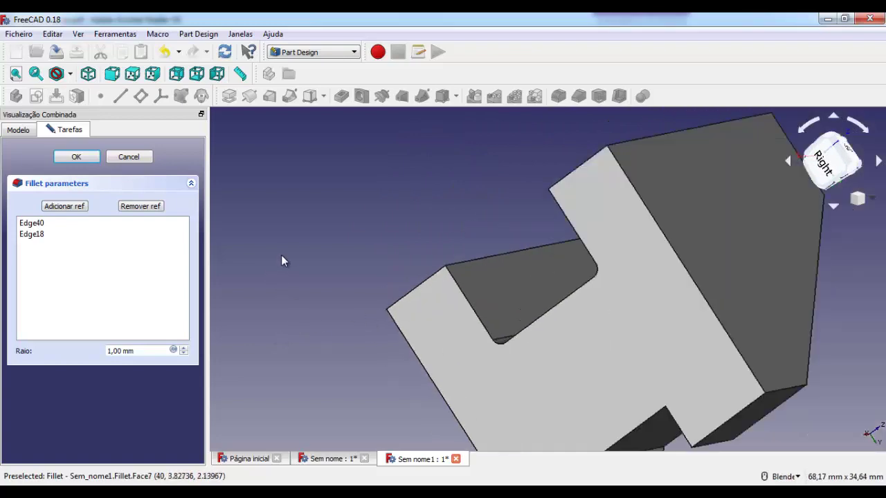
mouse_move(281, 255)
middle_down()
mouse_move(377, 304)
mouse_move(415, 267)
mouse_move(500, 240)
mouse_move(367, 225)
mouse_move(358, 275)
mouse_move(326, 292)
mouse_move(309, 235)
mouse_move(317, 208)
mouse_move(303, 214)
mouse_move(293, 252)
mouse_move(328, 297)
mouse_move(445, 362)
mouse_move(664, 355)
mouse_move(688, 340)
mouse_move(694, 297)
mouse_move(723, 299)
mouse_move(731, 311)
mouse_move(773, 293)
mouse_move(775, 271)
mouse_move(668, 356)
mouse_move(675, 399)
mouse_move(589, 340)
mouse_move(538, 366)
mouse_move(582, 366)
mouse_move(613, 385)
middle_up()
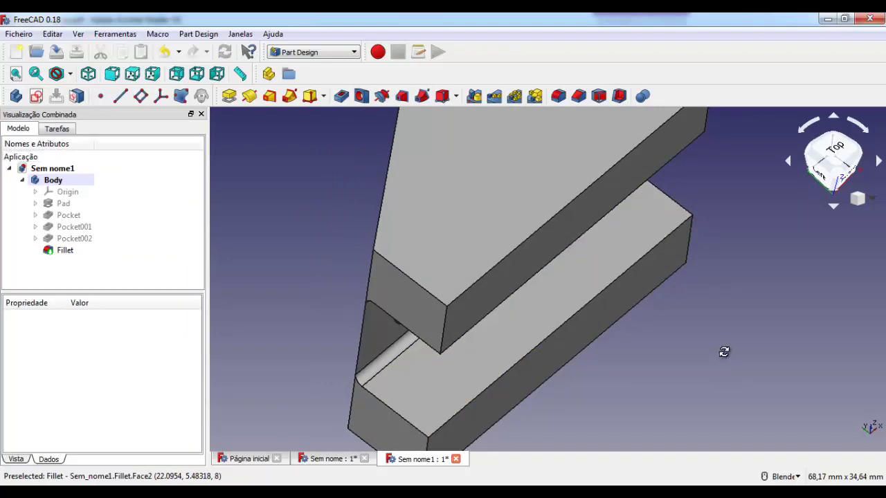
Orbit the finished bracket to inspect the 1 mm filleted slot edges.
mouse_move(718, 355)
middle_down()
mouse_move(713, 342)
mouse_move(673, 326)
mouse_move(558, 358)
mouse_move(478, 422)
mouse_move(470, 440)
mouse_move(356, 434)
mouse_move(312, 404)
mouse_move(352, 390)
mouse_move(518, 433)
mouse_move(481, 447)
middle_up()
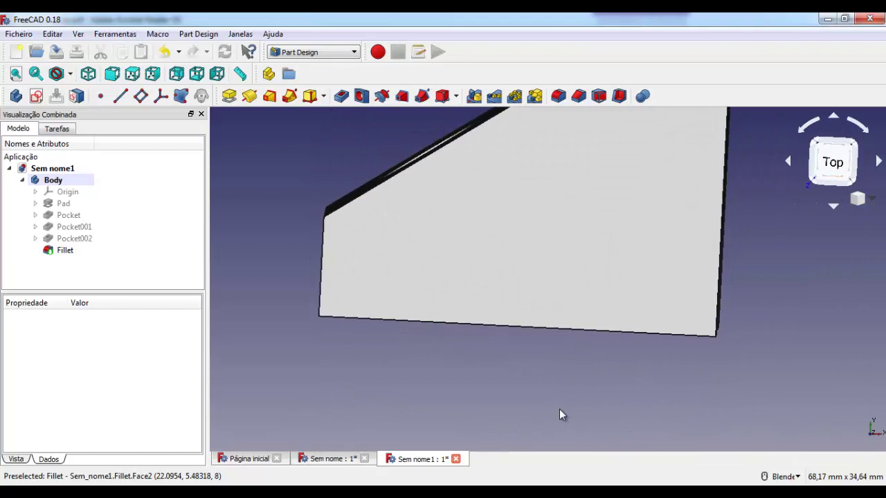